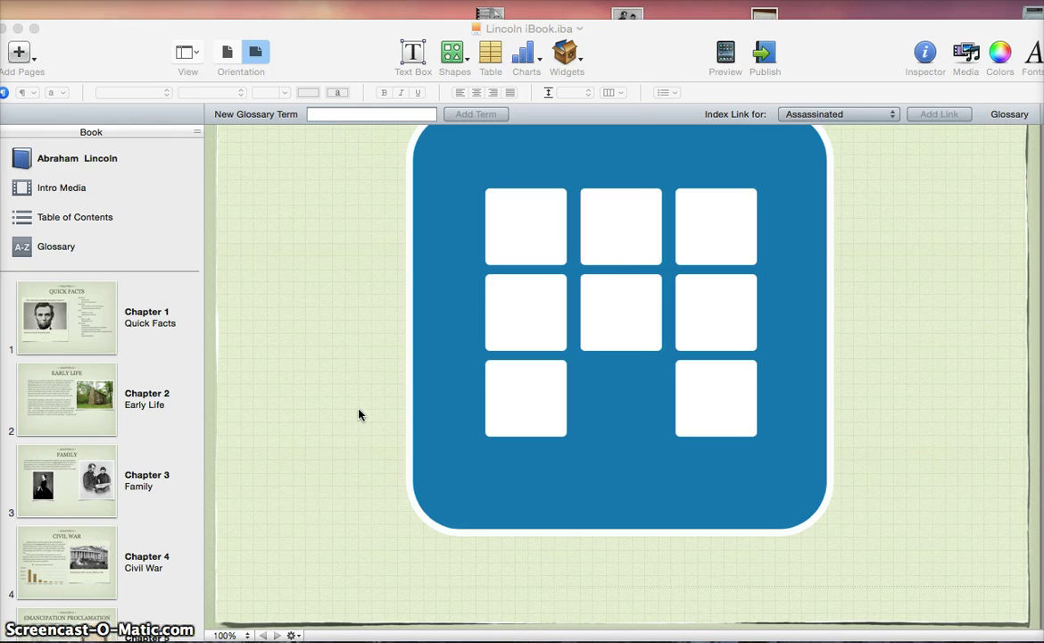
Bring iBooks Author forward and show the book's cover, then the Chapter 1 Quick Facts page
{"action": "left_click", "coordinate": [323, 408]}
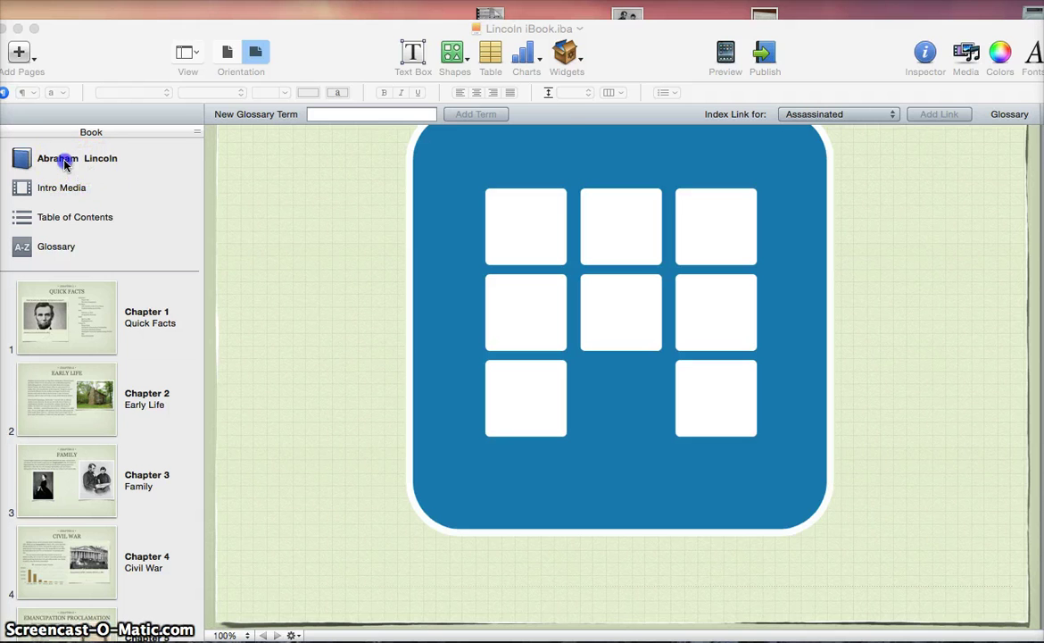
{"action": "left_click", "coordinate": [65, 163]}
{"action": "left_click", "coordinate": [42, 162]}
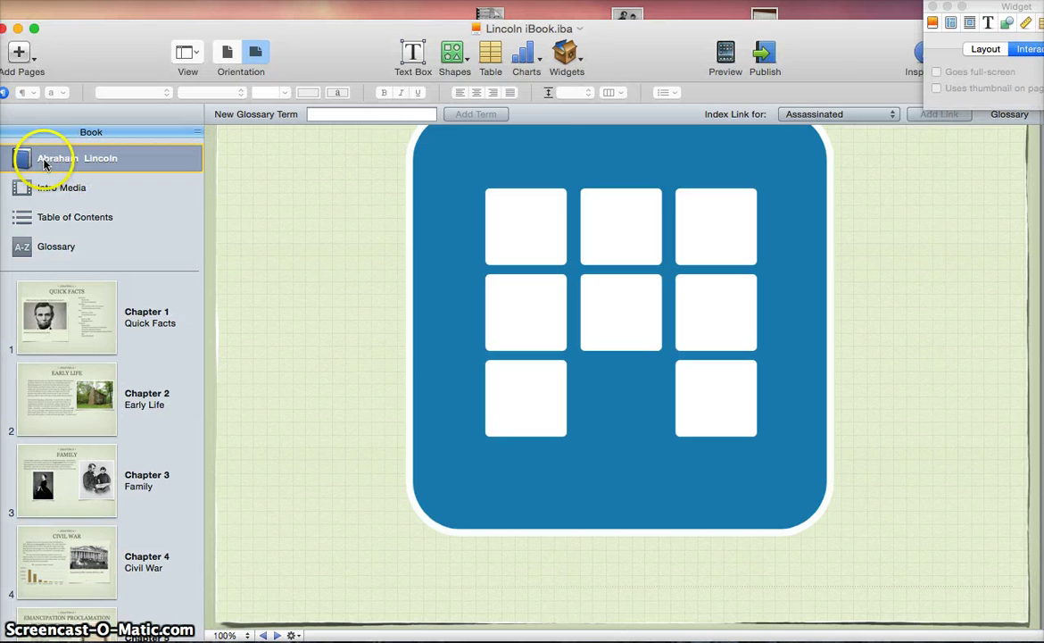
{"action": "left_click", "coordinate": [97, 307]}
Step through Chapters 2 to 12, from Early Life to the Word Search page
{"action": "key", "text": "Down"}
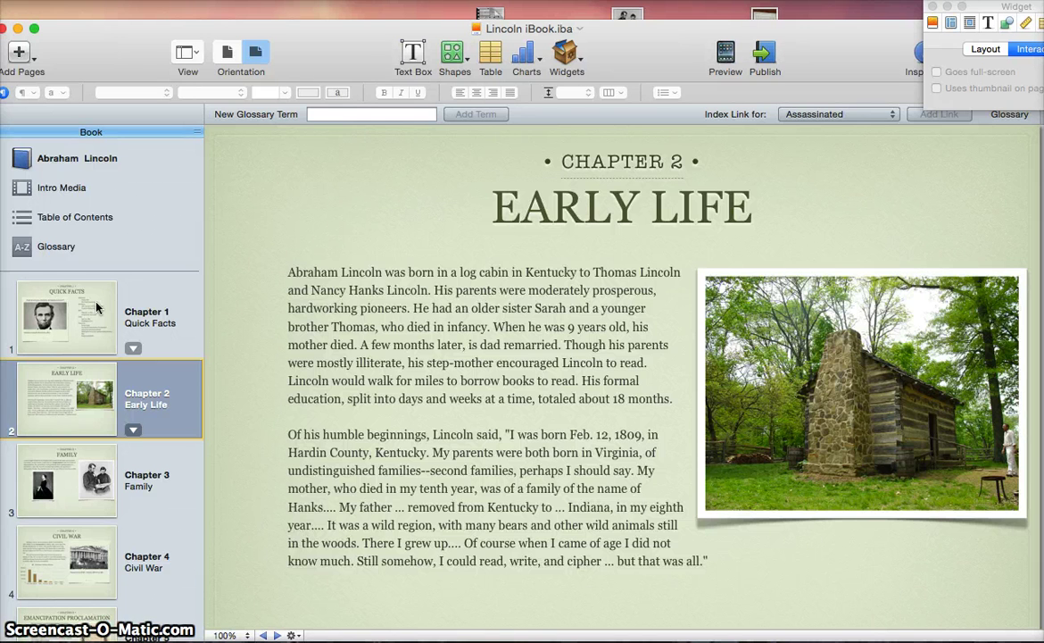
{"action": "key", "text": "Down"}
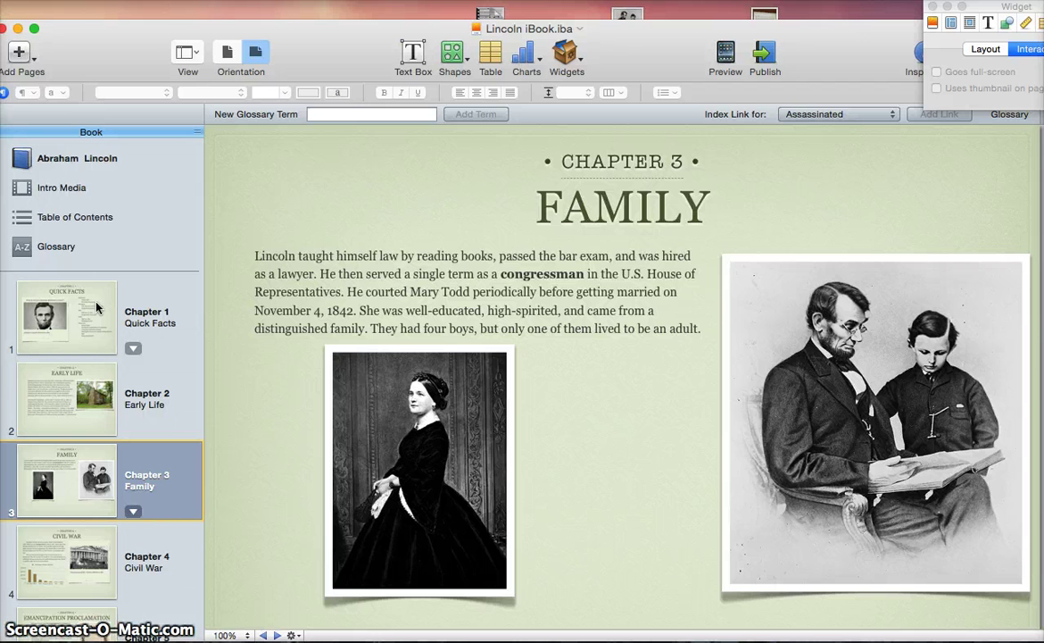
{"action": "key", "text": "Down"}
{"action": "key", "text": "Down"}
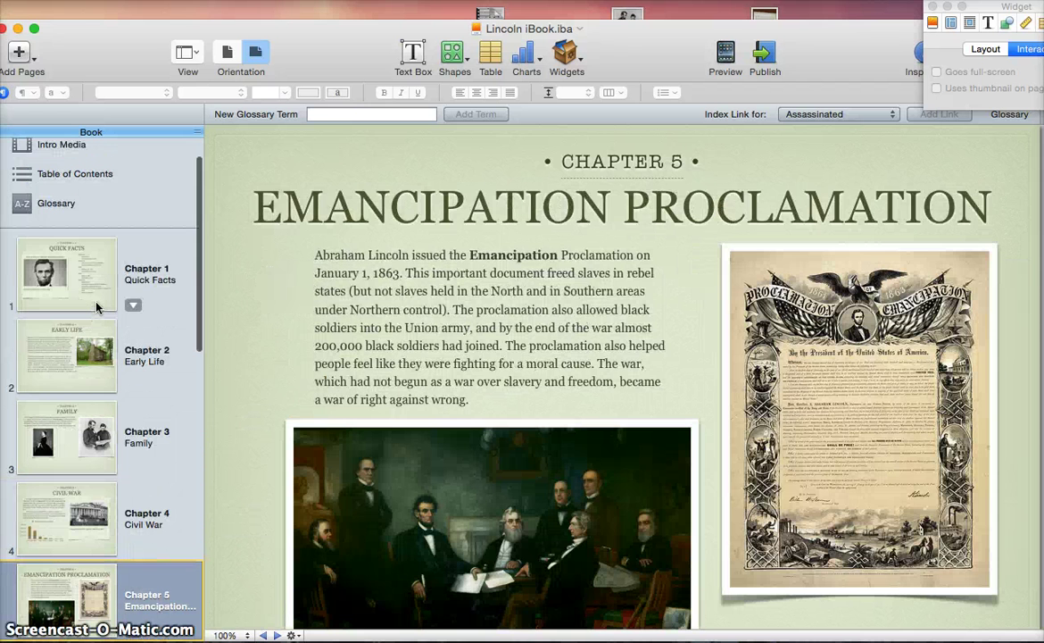
{"action": "key", "text": "Down"}
{"action": "key", "text": "Down"}
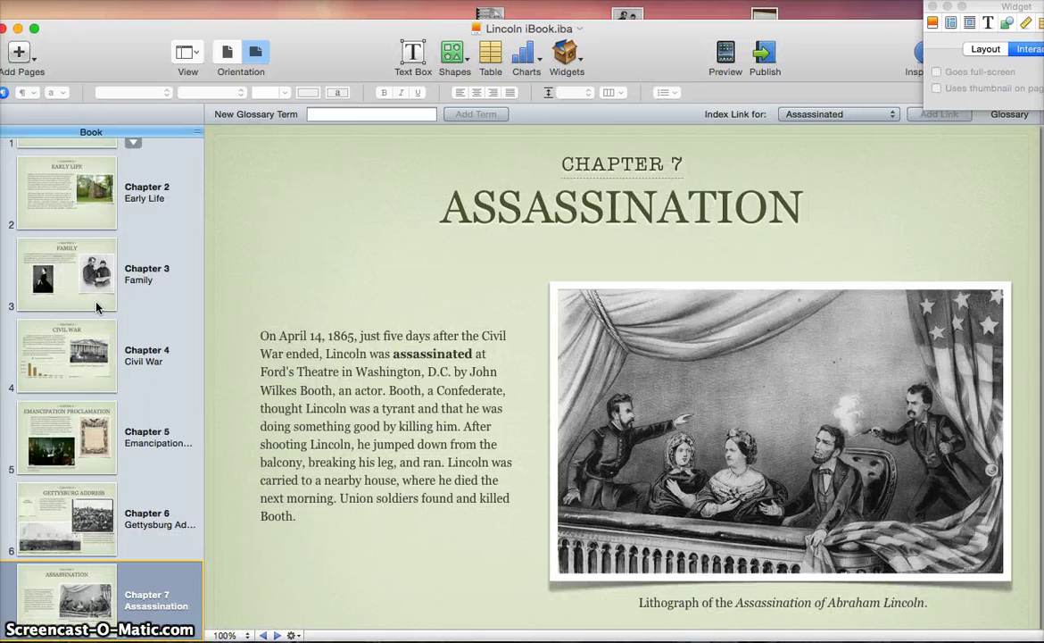
{"action": "key", "text": "Down"}
{"action": "key", "text": "Down"}
{"action": "key", "text": "Down"}
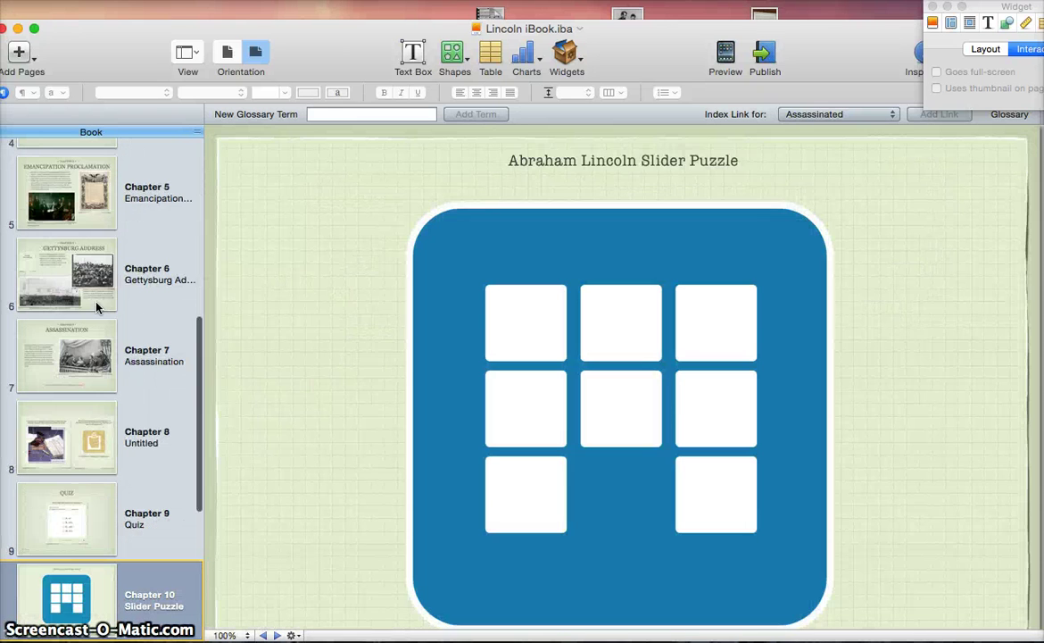
{"action": "key", "text": "Down"}
{"action": "key", "text": "Down"}
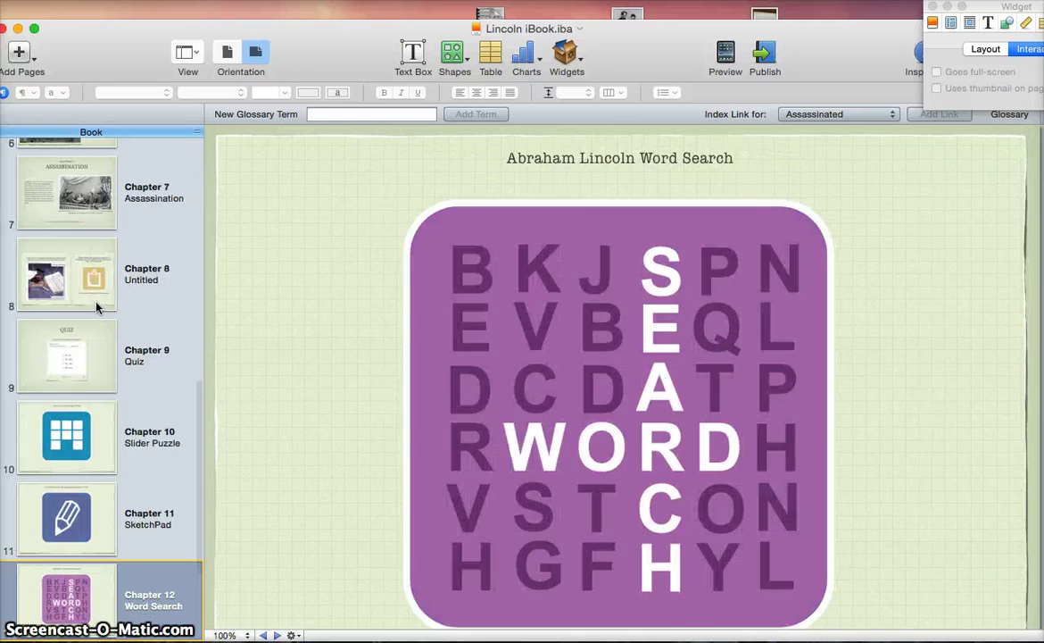
{"action": "key", "text": "Down"}
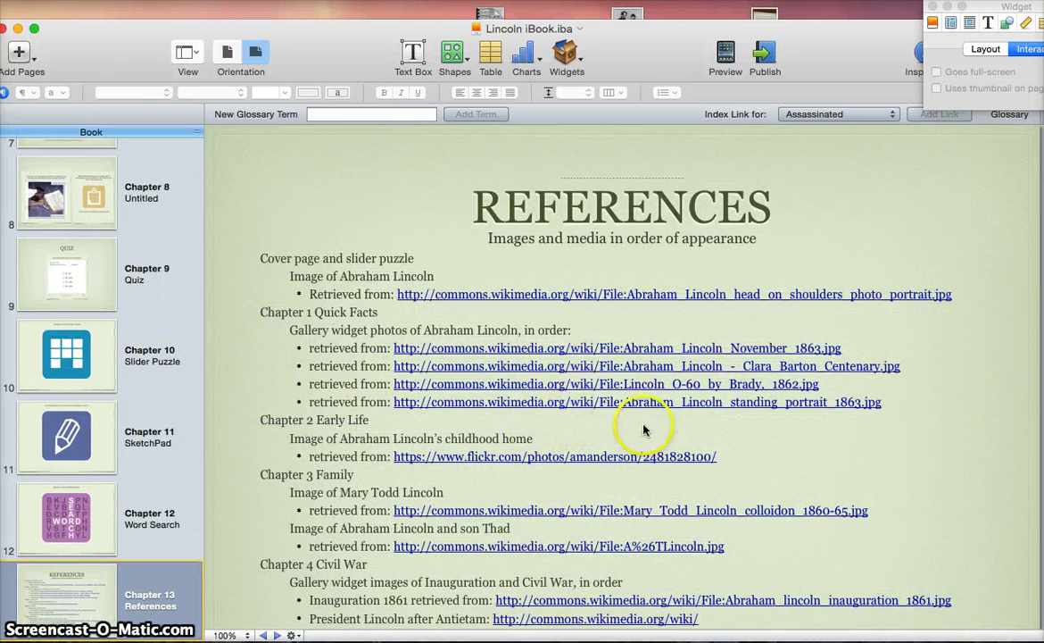
Review the Chapter 13 References page and duplicate it as Chapter 14
{"action": "scroll", "coordinate": [676, 437], "scroll_direction": "down", "scroll_amount": 1}
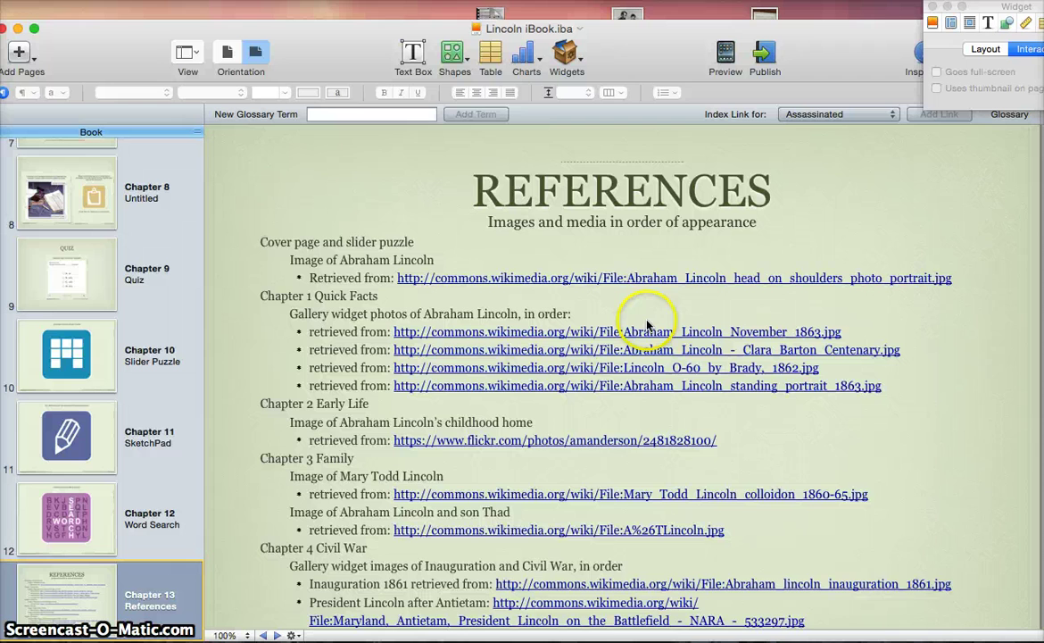
{"action": "scroll", "coordinate": [648, 327], "scroll_direction": "down", "scroll_amount": 2}
{"action": "scroll", "coordinate": [649, 327], "scroll_direction": "down", "scroll_amount": 2}
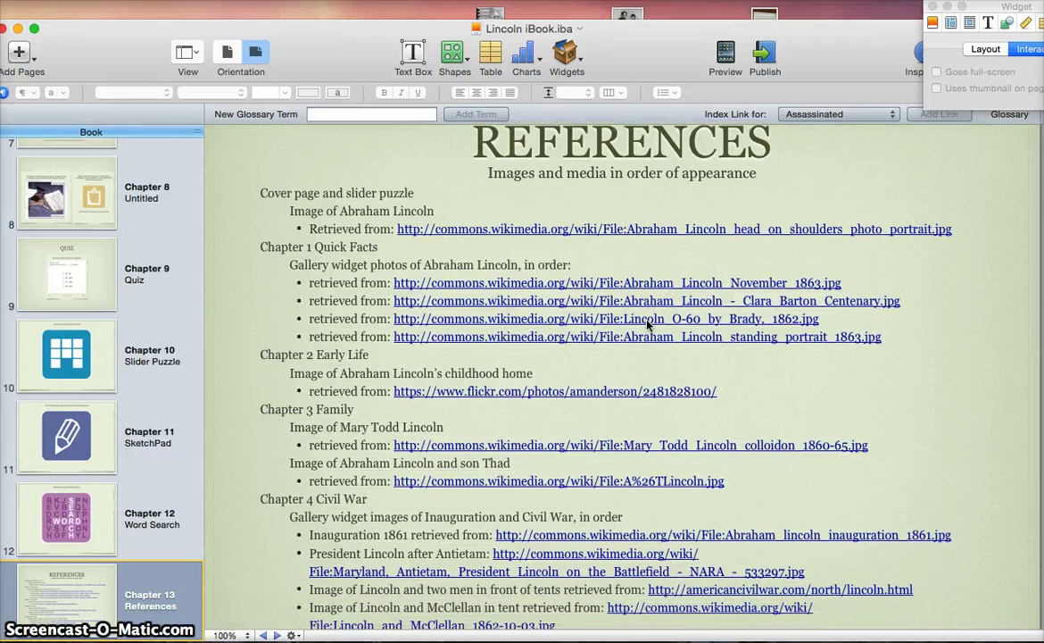
{"action": "left_click", "coordinate": [690, 272]}
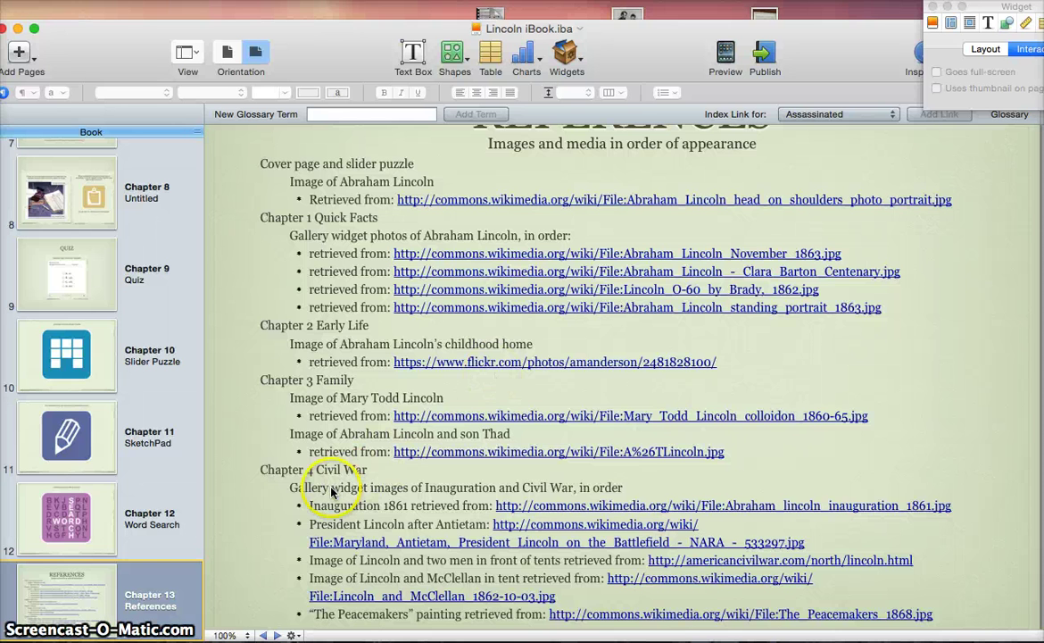
{"action": "key", "text": "super+d"}
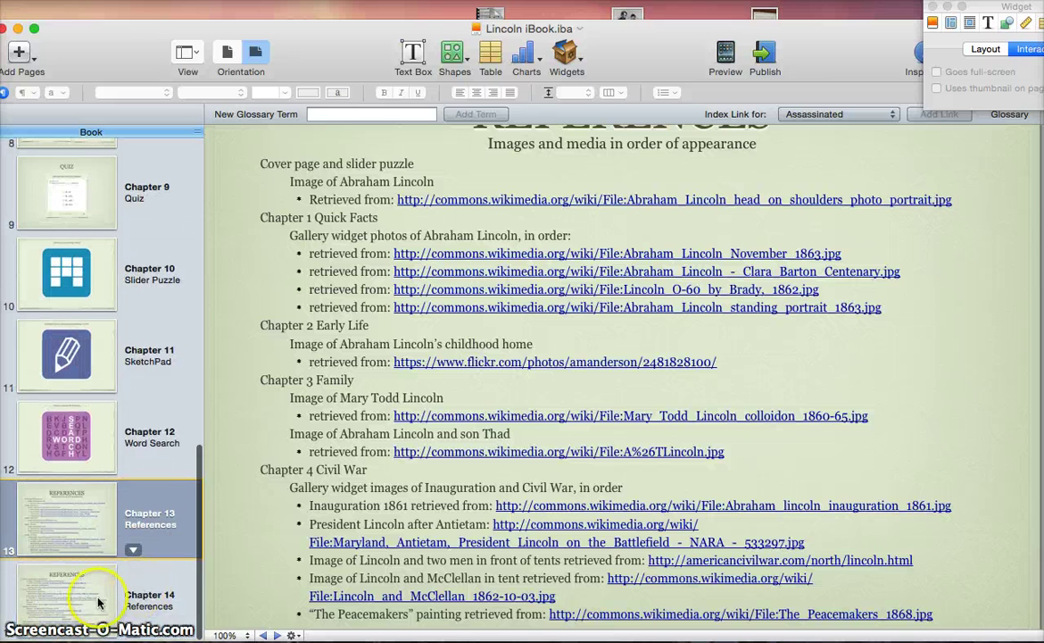
Open the Chapter 14 References page and select the Gettysburg Address audio credit text
{"action": "left_click", "coordinate": [96, 598]}
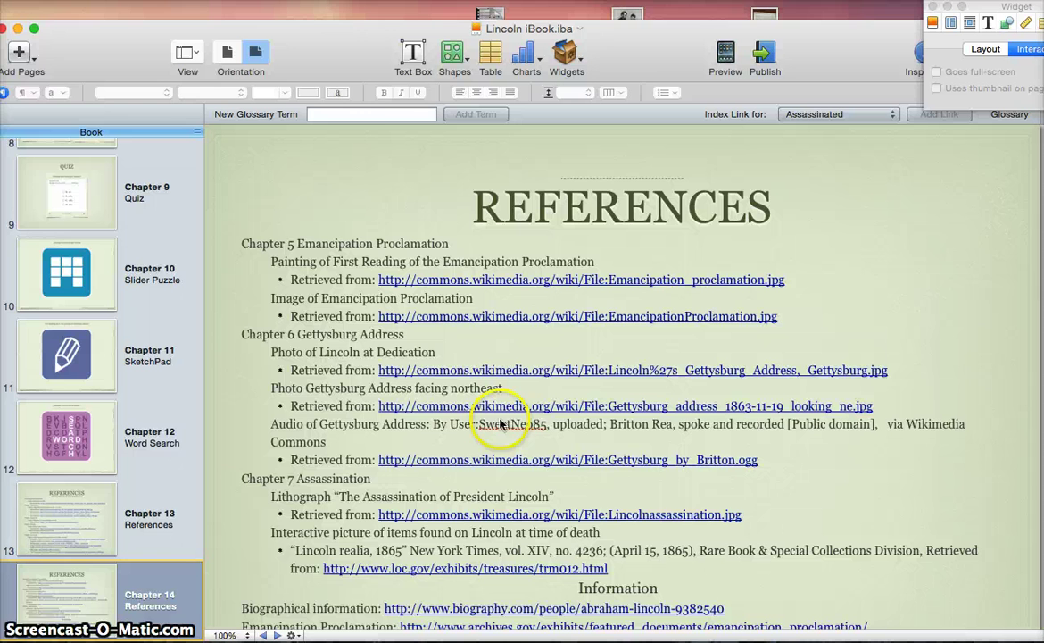
{"action": "left_click", "coordinate": [443, 422]}
{"action": "left_click", "coordinate": [468, 428]}
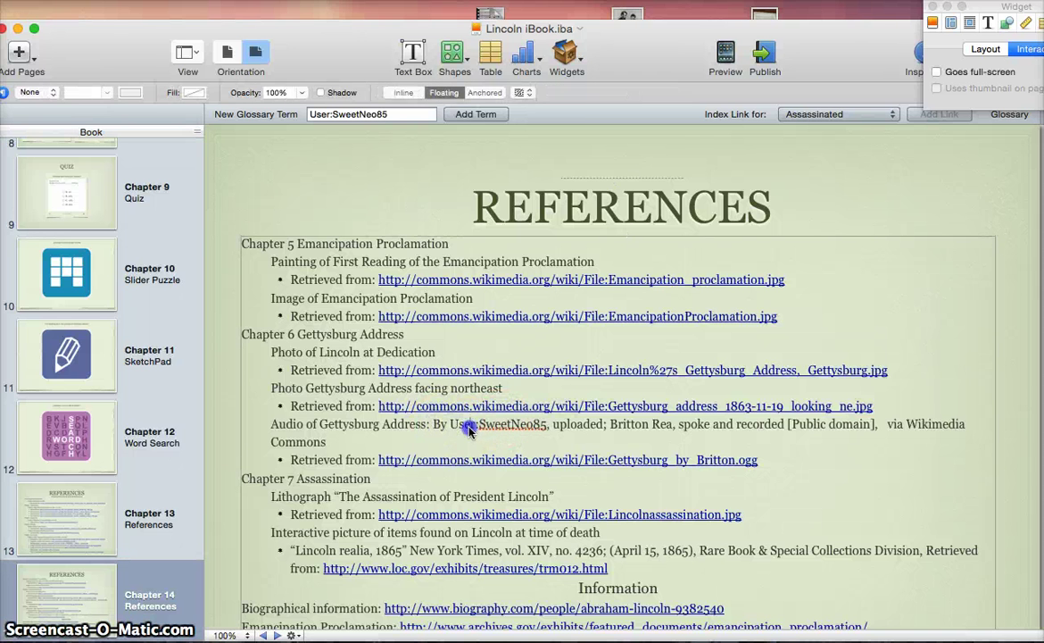
{"action": "left_click_drag", "start_coordinate": [434, 425], "coordinate": [438, 438]}
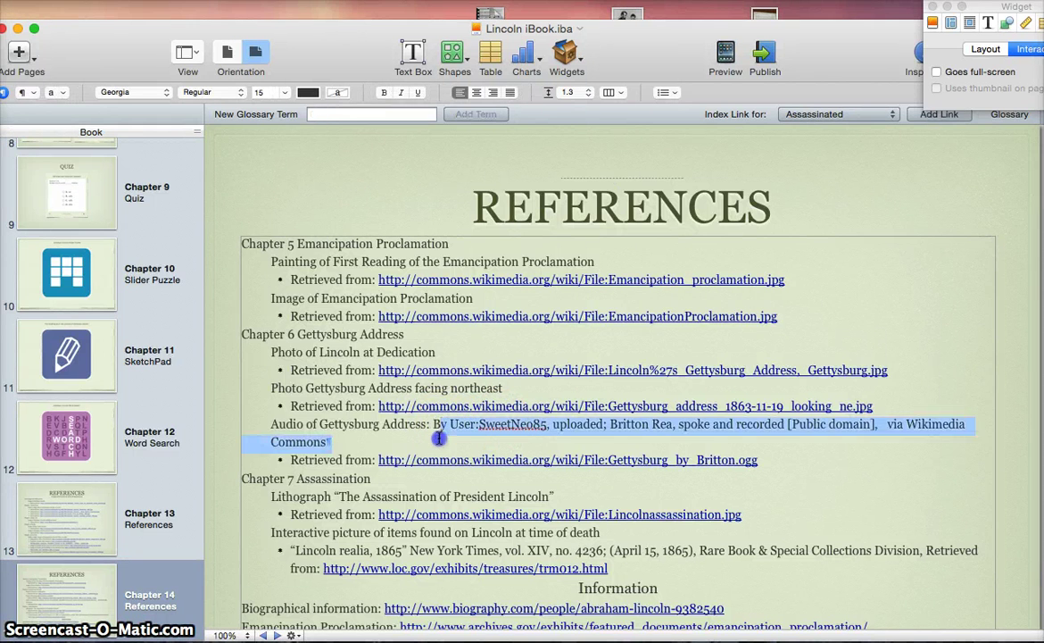
{"action": "left_click", "coordinate": [491, 439]}
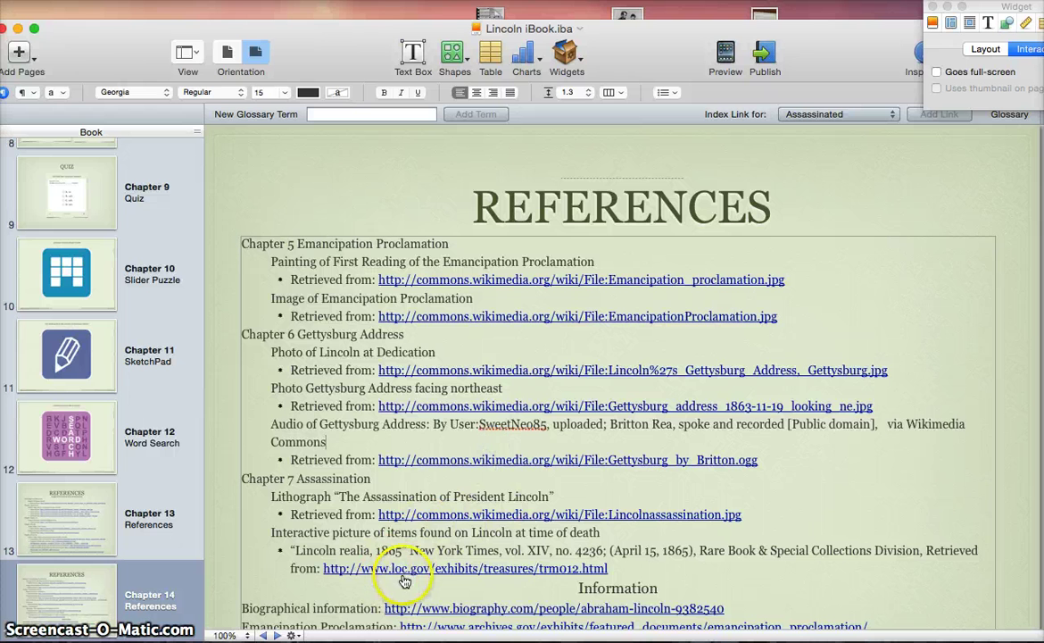
Select the Information heading further down the page, then bring up the File menu
{"action": "scroll", "coordinate": [622, 521], "scroll_direction": "down", "scroll_amount": 3}
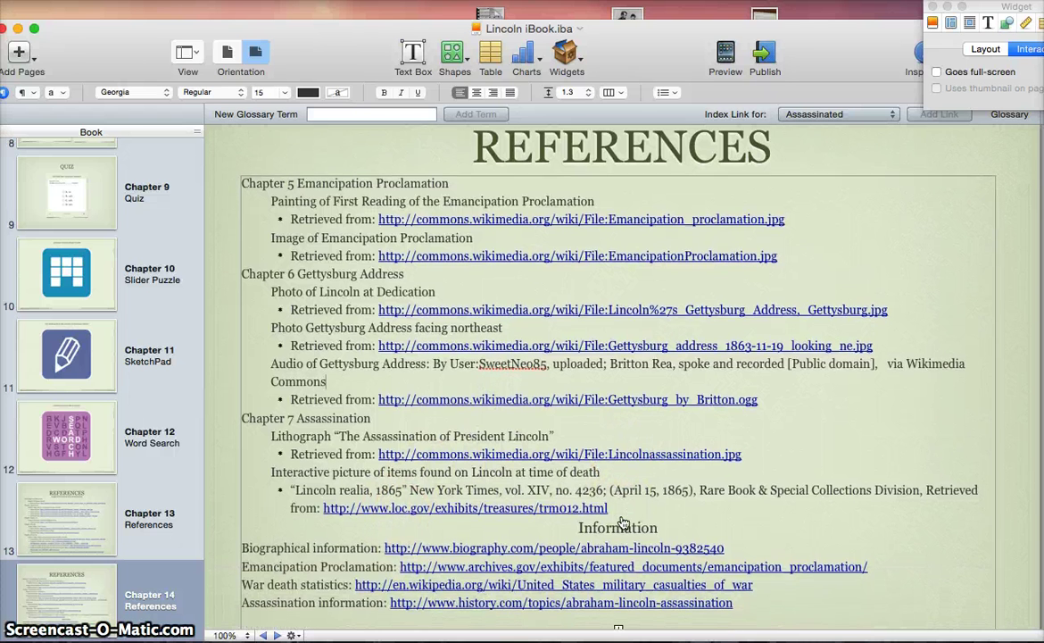
{"action": "scroll", "coordinate": [622, 521], "scroll_direction": "down", "scroll_amount": 2}
{"action": "double_click", "coordinate": [622, 483]}
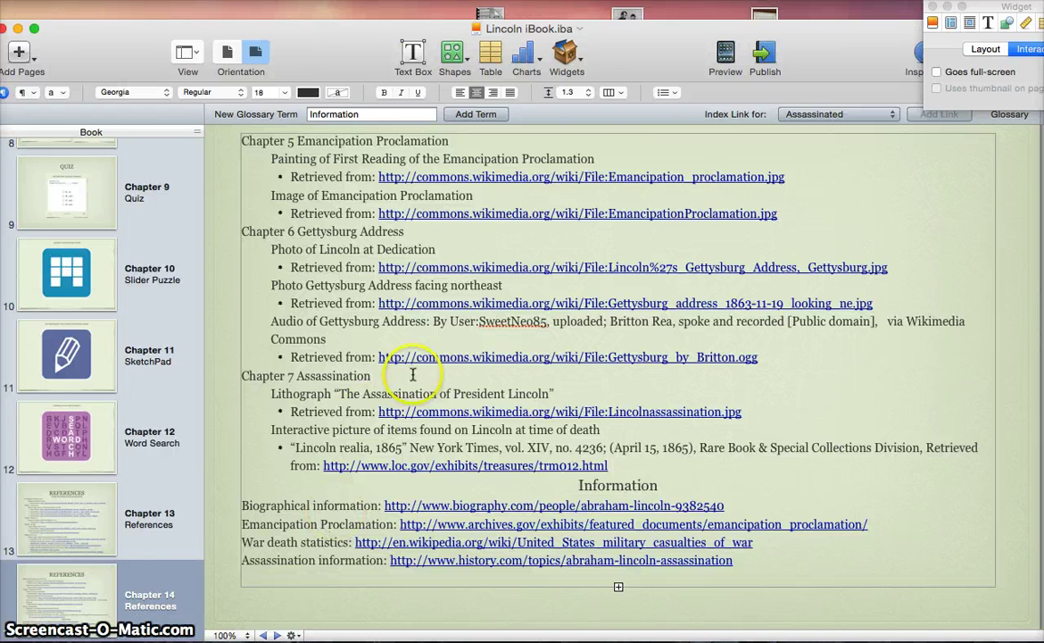
{"action": "scroll", "coordinate": [427, 368], "scroll_direction": "up", "scroll_amount": 3}
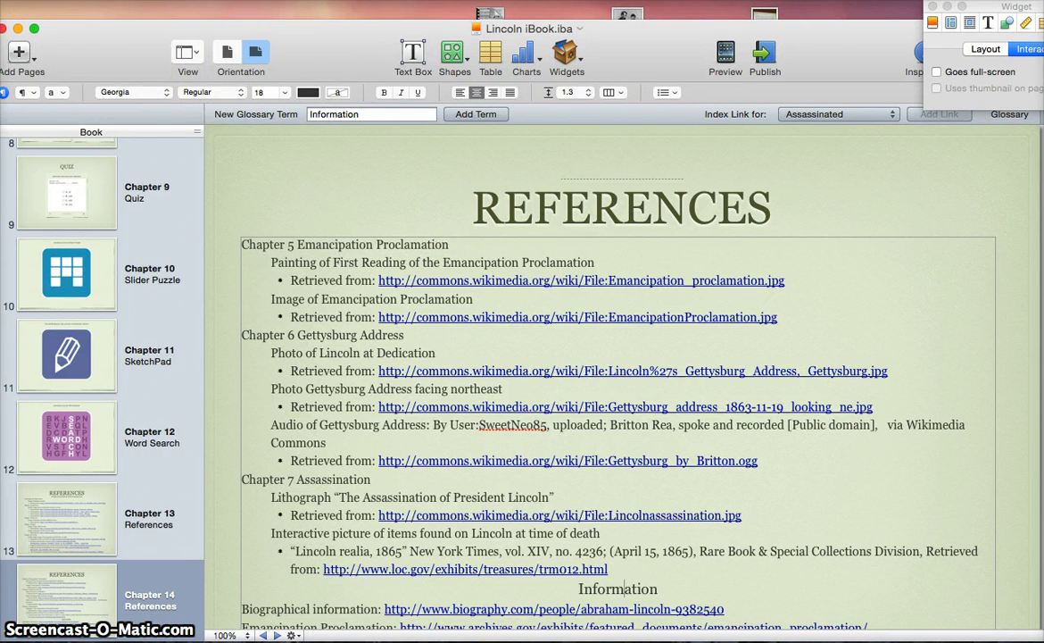
{"action": "left_click", "coordinate": [89, 0]}
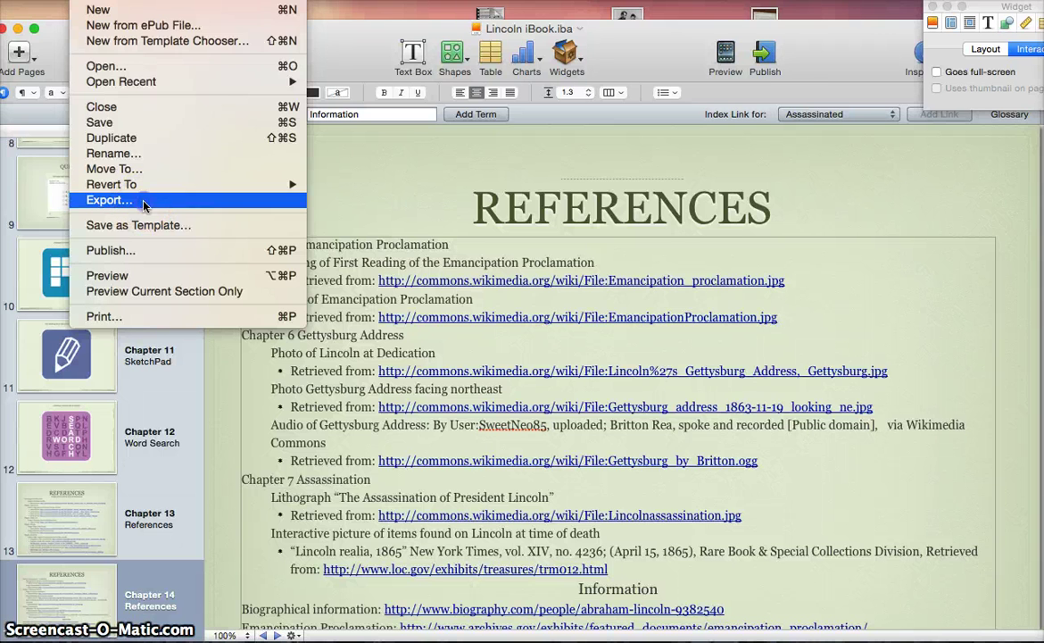
{"action": "left_click", "coordinate": [109, 200]}
{"action": "left_click", "coordinate": [473, 127]}
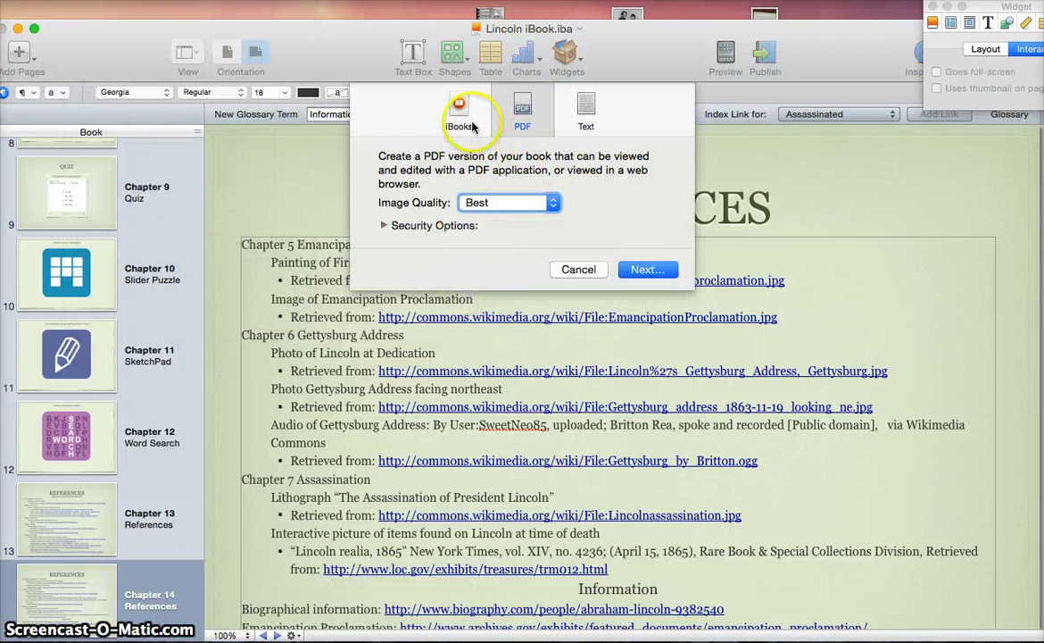
{"action": "left_click", "coordinate": [523, 123]}
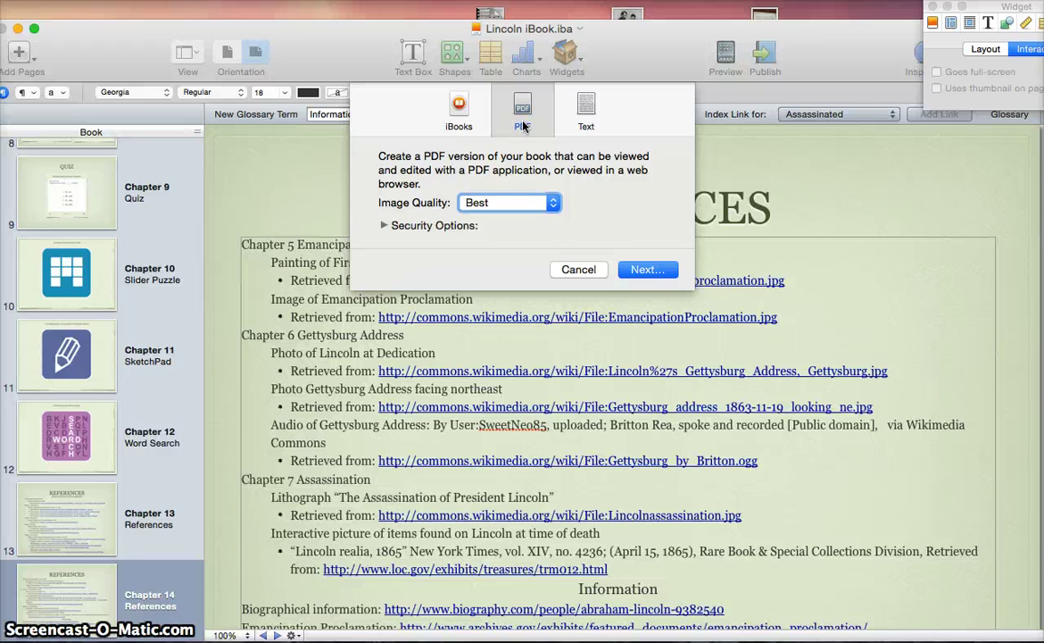
{"action": "left_click", "coordinate": [461, 107]}
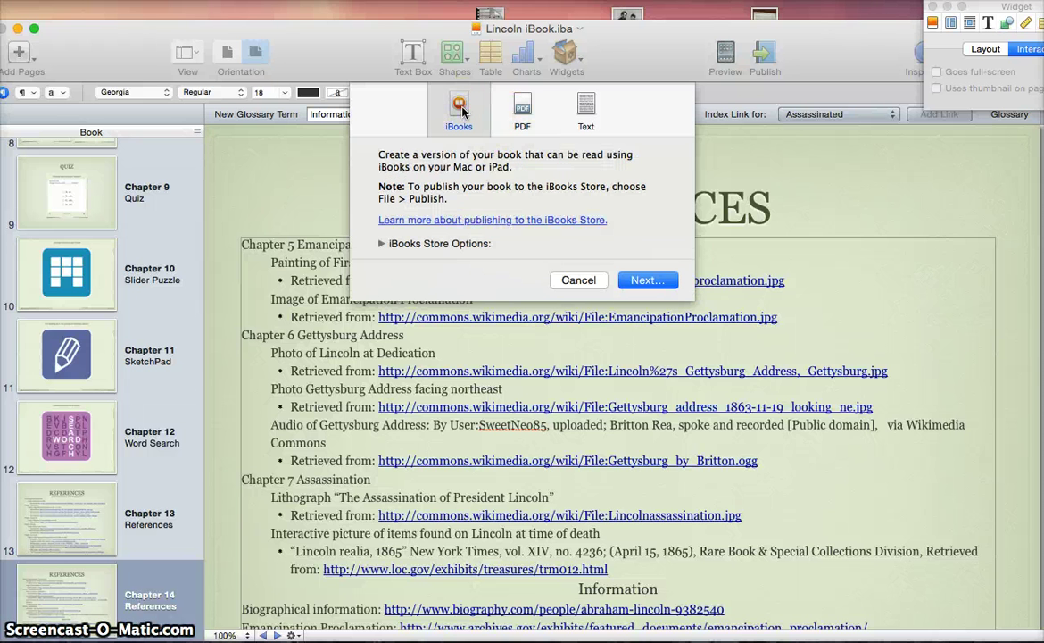
{"action": "left_click", "coordinate": [589, 282]}
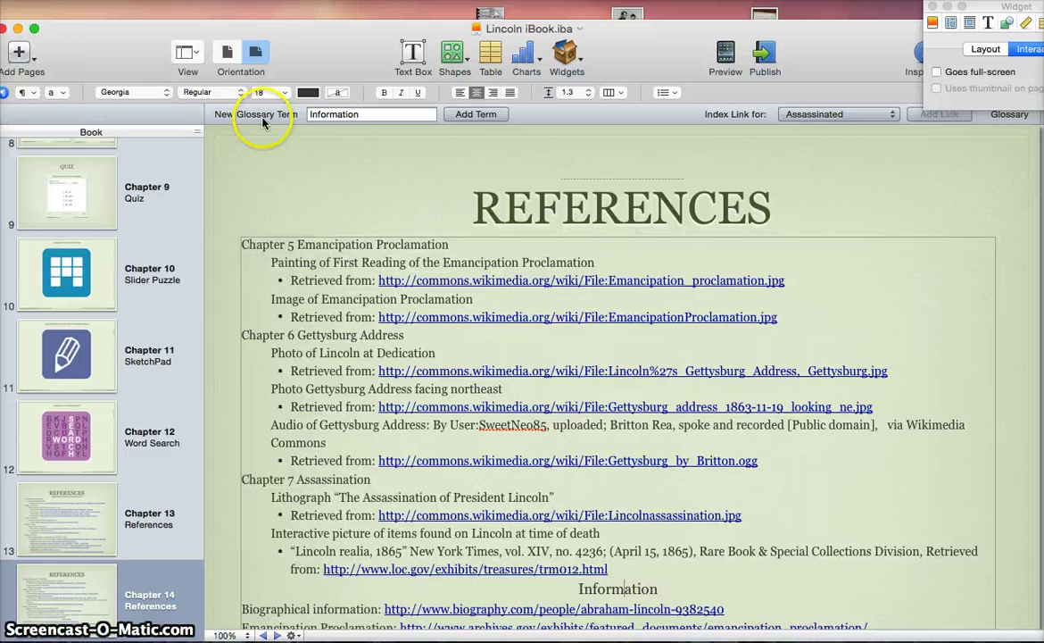
Start publishing the book to the iBooks Store and continue past the passed pre-publish check
{"action": "left_click", "coordinate": [85, 0]}
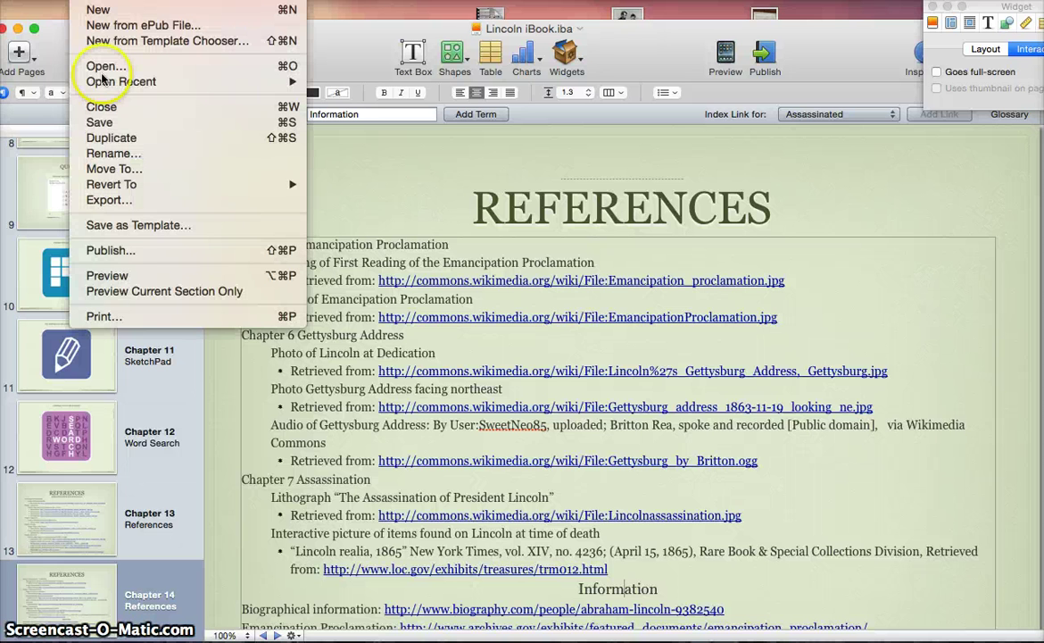
{"action": "left_click", "coordinate": [130, 254]}
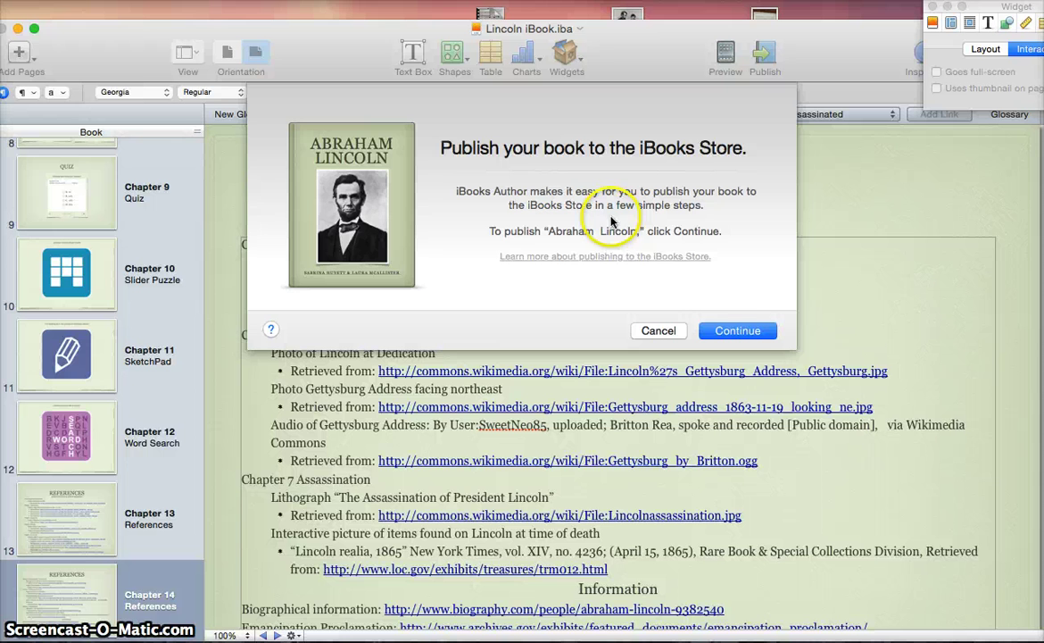
{"action": "left_click", "coordinate": [739, 332]}
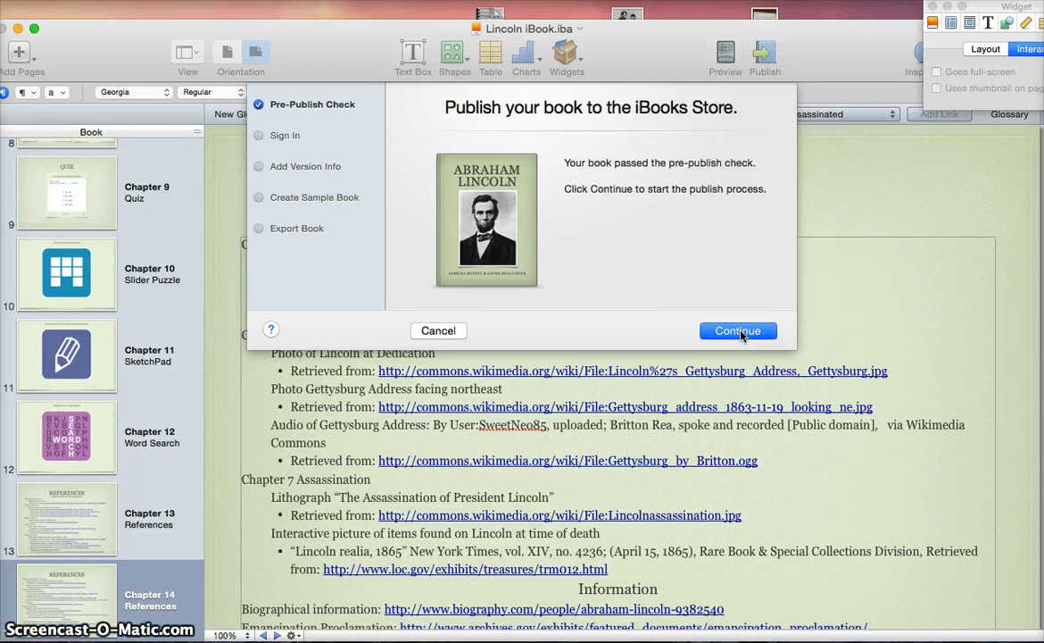
{"action": "left_click", "coordinate": [740, 332]}
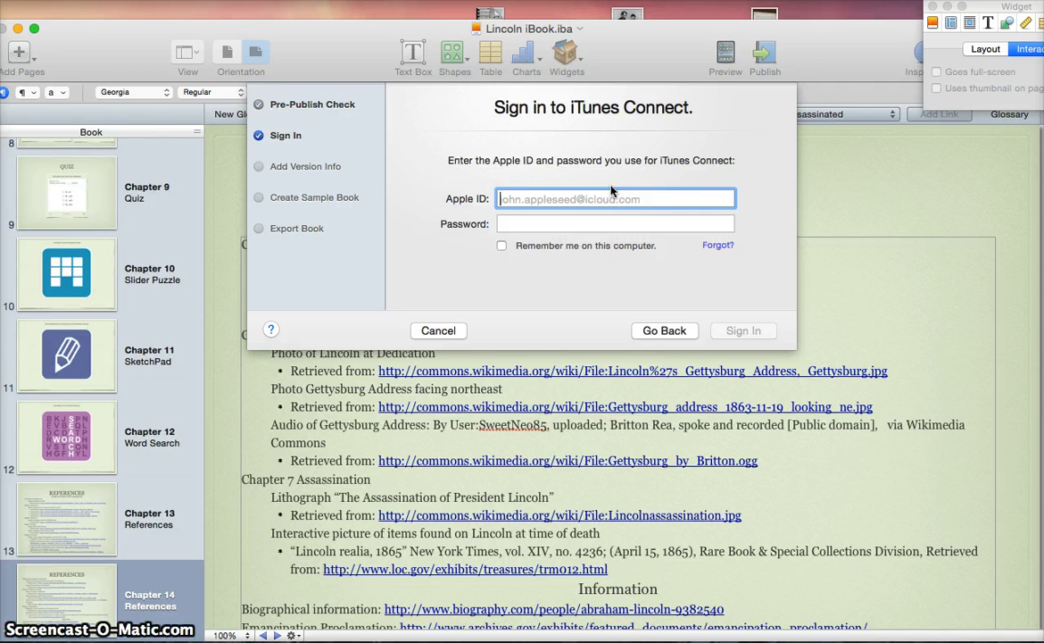
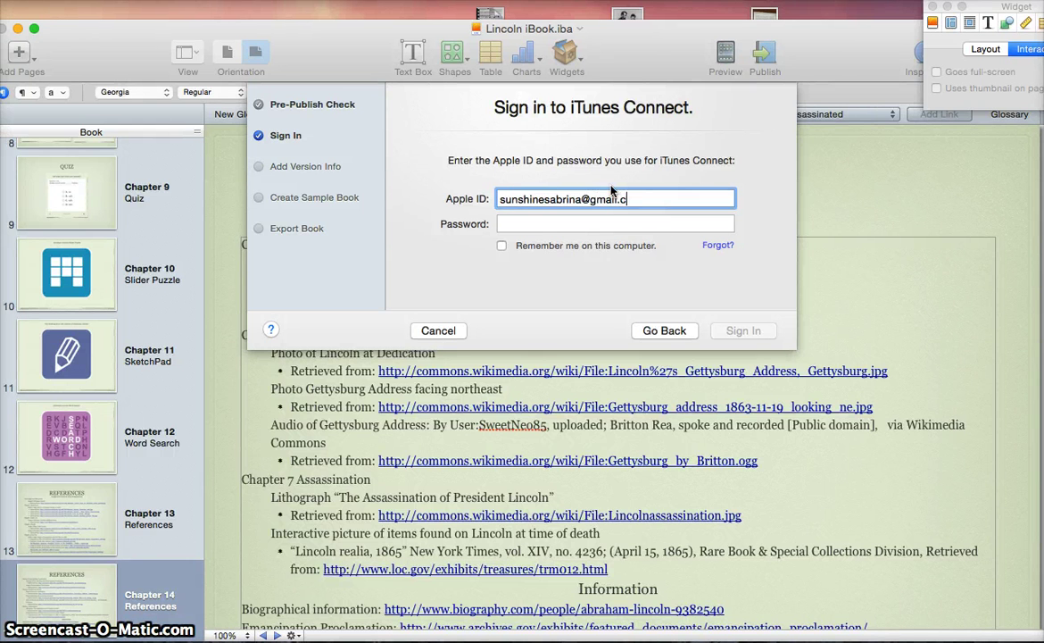
Enter the Apple ID and account password, tick Remember me, and sign in to iTunes Connect
{"action": "key", "text": "Tab"}
{"action": "type", "text": "•••••"}
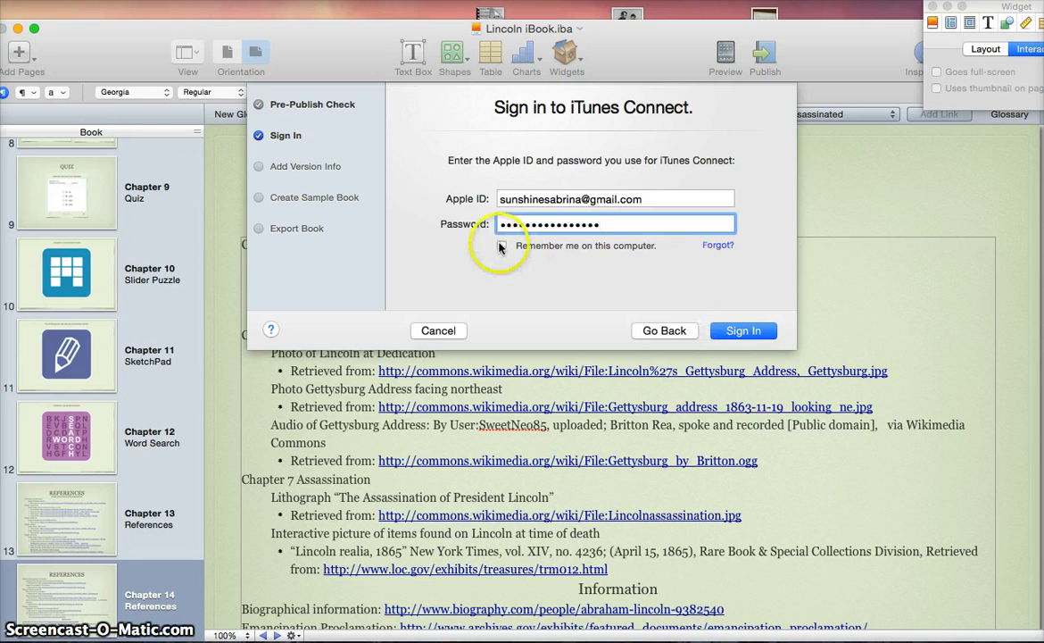
{"action": "left_click", "coordinate": [501, 245]}
{"action": "left_click", "coordinate": [749, 331]}
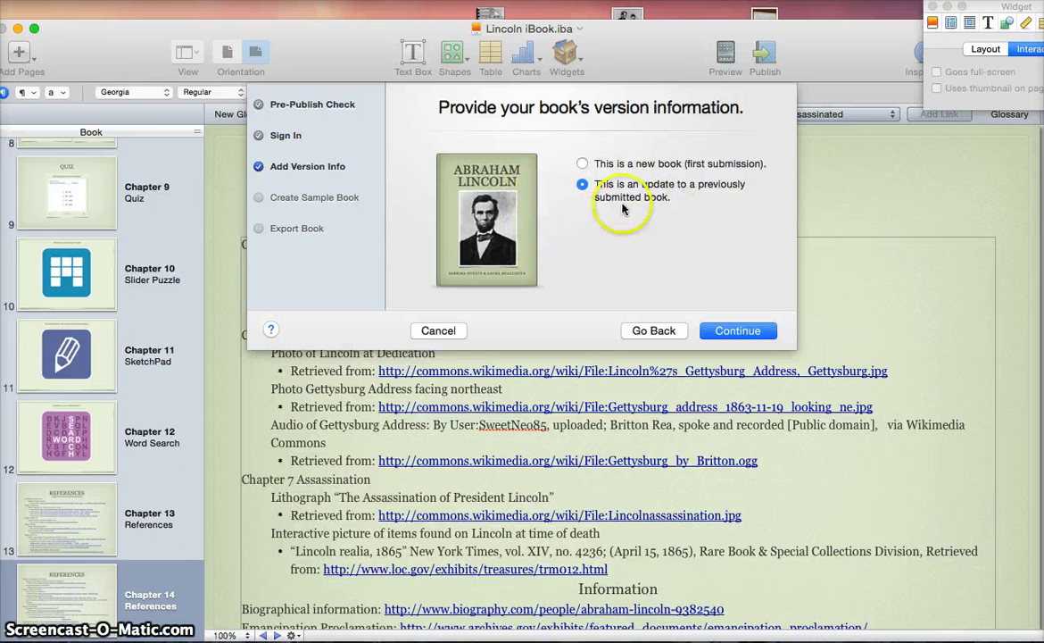
Keep the book set as an update to a previously submitted book and continue
{"action": "left_click", "coordinate": [582, 165]}
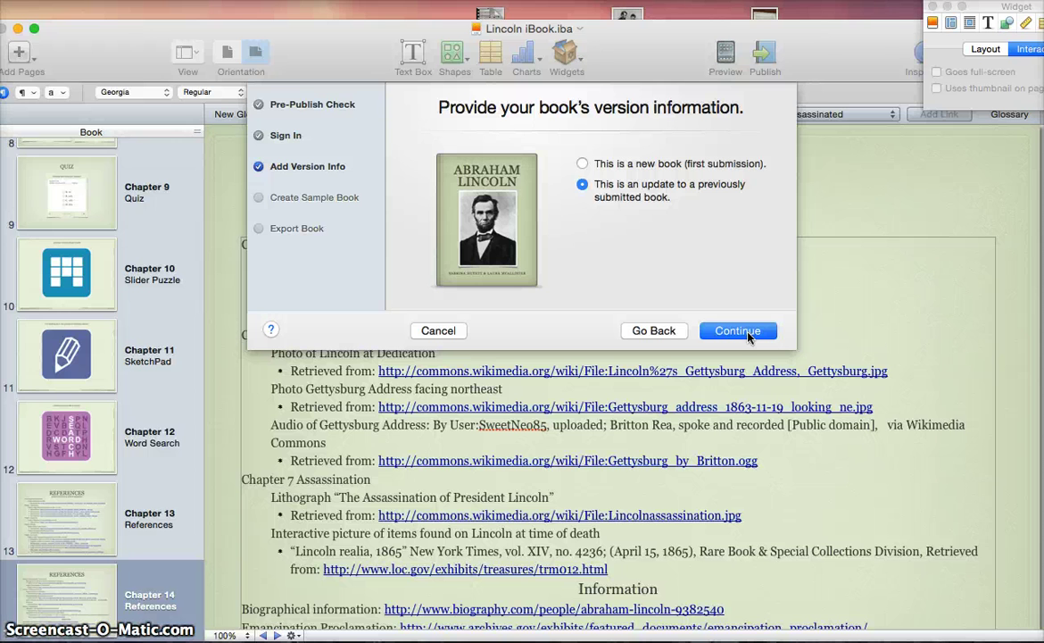
{"action": "left_click", "coordinate": [746, 332]}
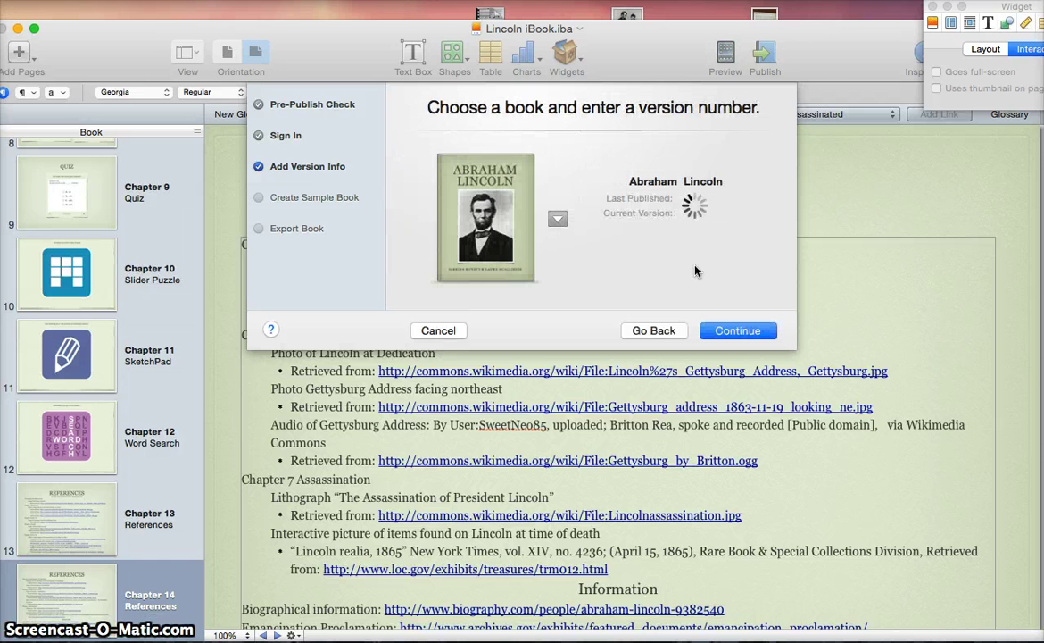
{"action": "left_click", "coordinate": [738, 328]}
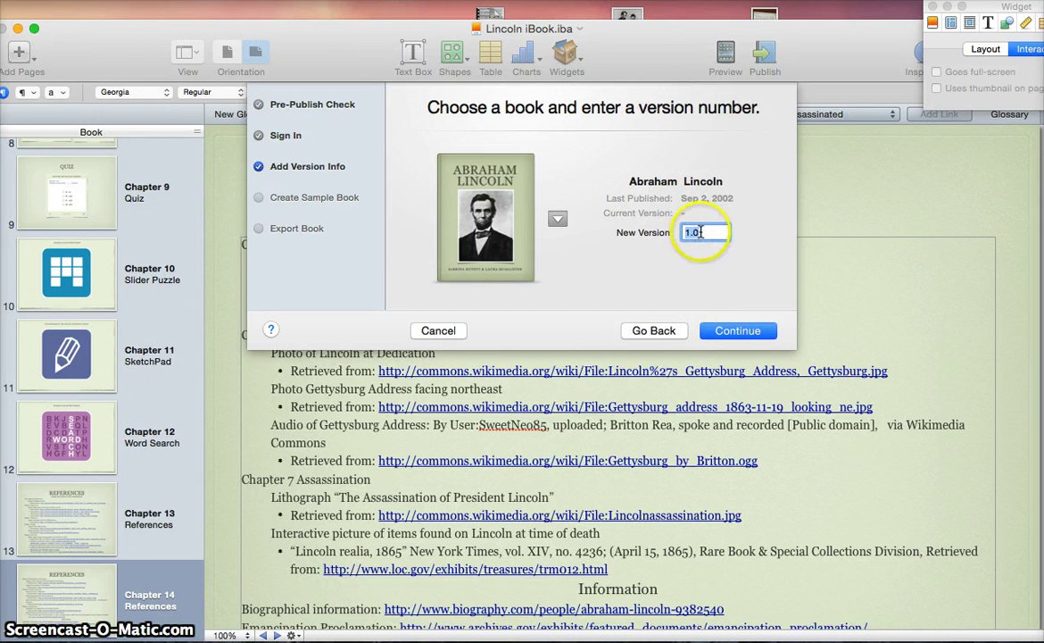
Replace the new version number 1.0 with 2 and continue
{"action": "left_click", "coordinate": [700, 232]}
{"action": "key", "text": "BackSpace"}
{"action": "key", "text": "BackSpace"}
{"action": "key", "text": "BackSpace"}
{"action": "type", "text": "2"}
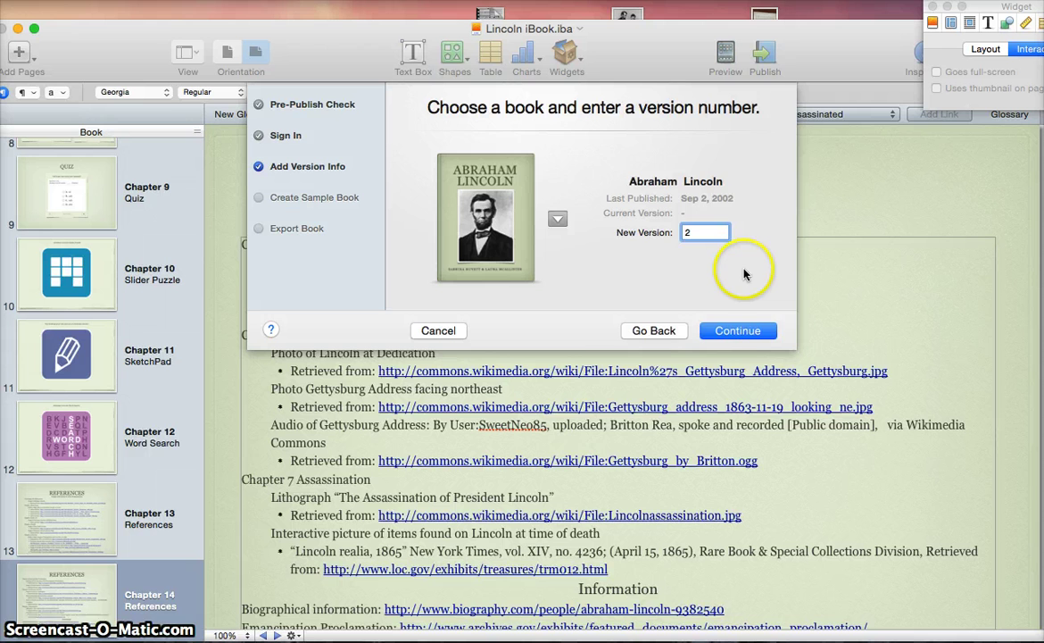
{"action": "left_click", "coordinate": [738, 331]}
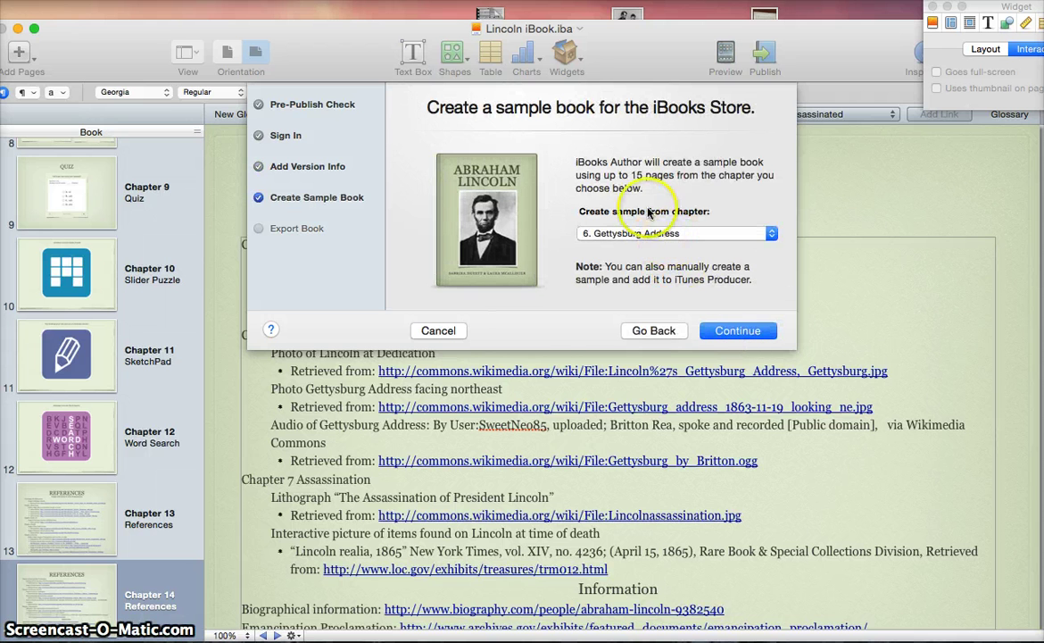
Keep 6. Gettysburg Address as the sample chapter and continue to the export step
{"action": "left_click", "coordinate": [771, 234]}
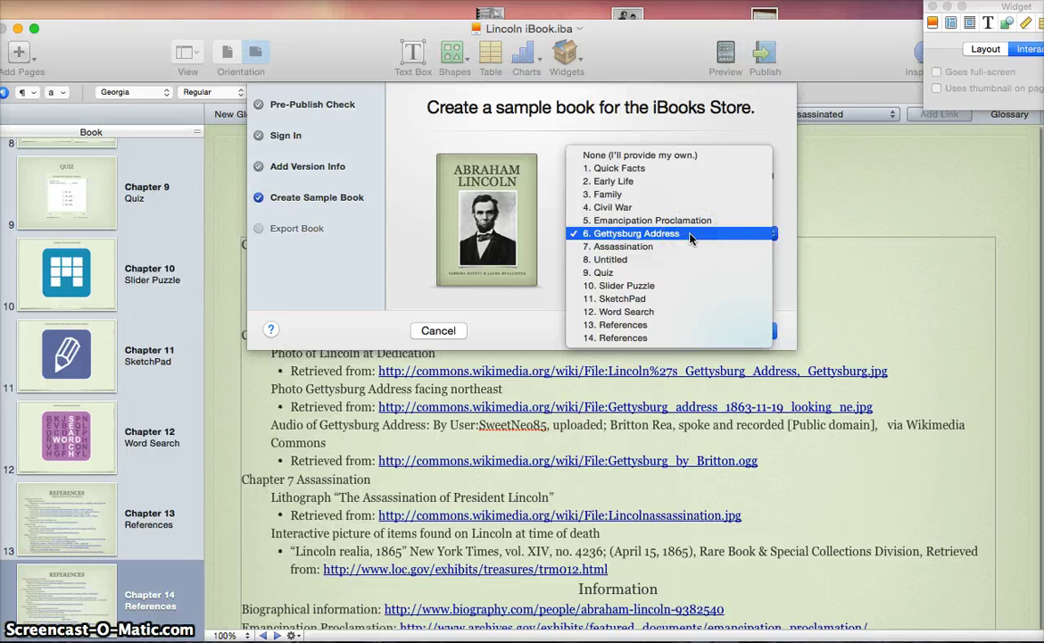
{"action": "left_click", "coordinate": [690, 234]}
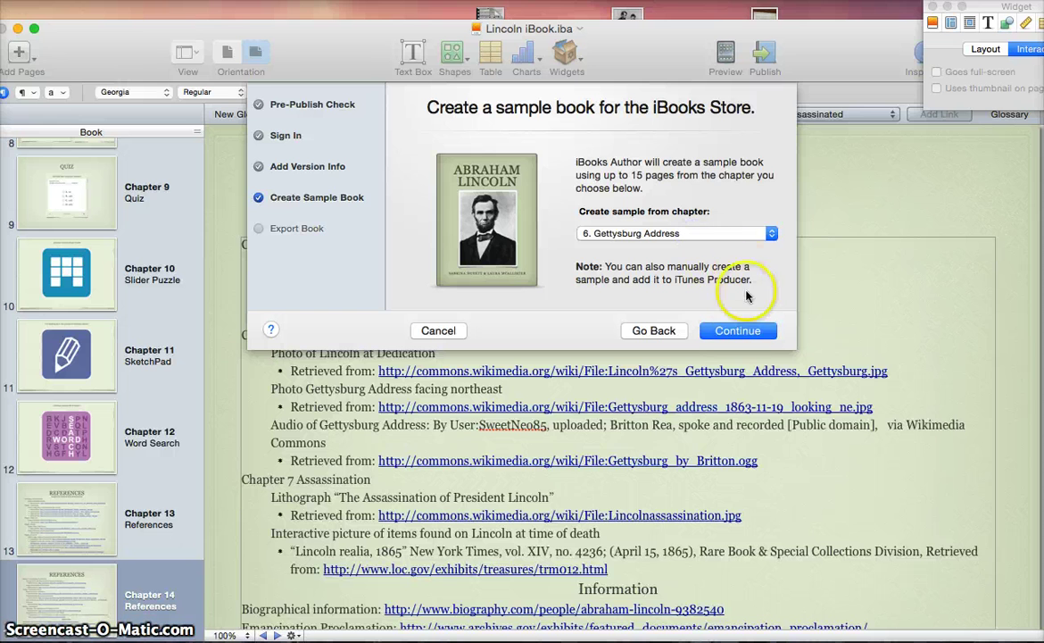
{"action": "left_click", "coordinate": [739, 337]}
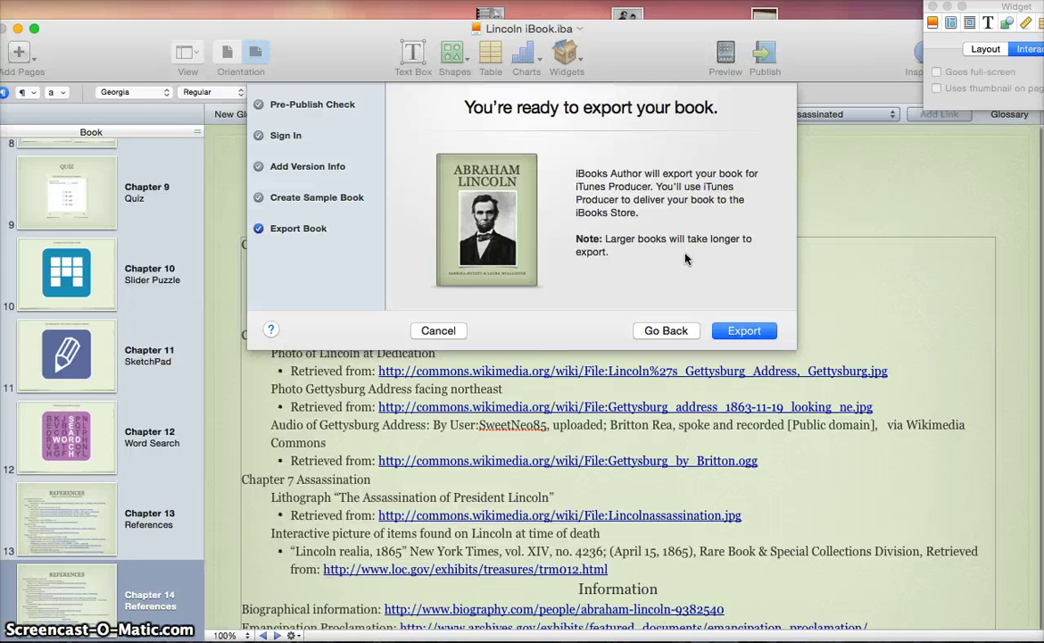
Export the book for iTunes Producer and wait for the export to finish
{"action": "left_click", "coordinate": [742, 331]}
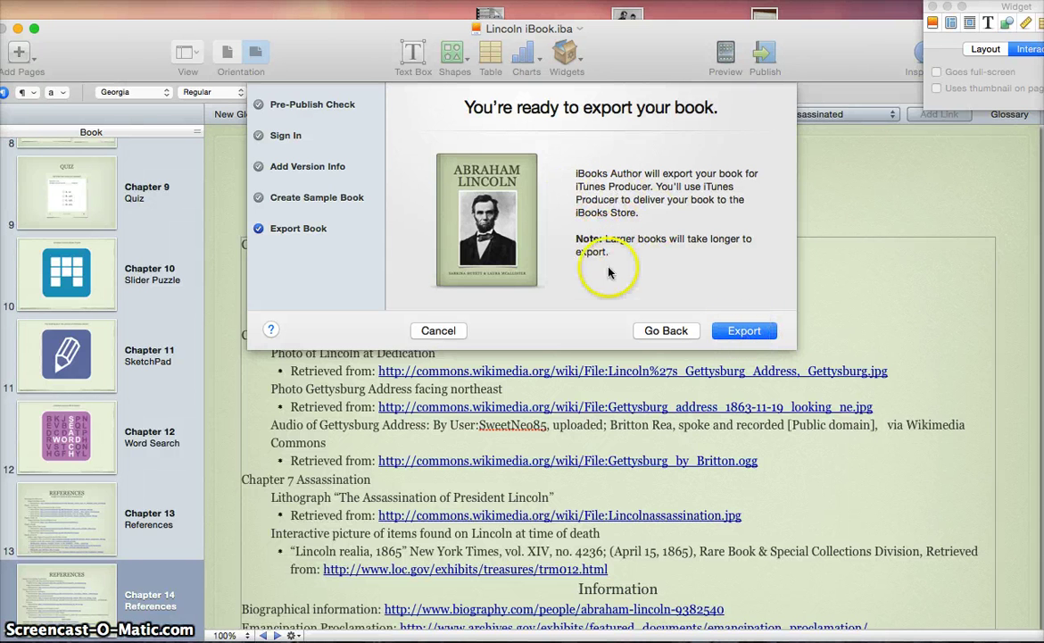
{"action": "left_click", "coordinate": [738, 335]}
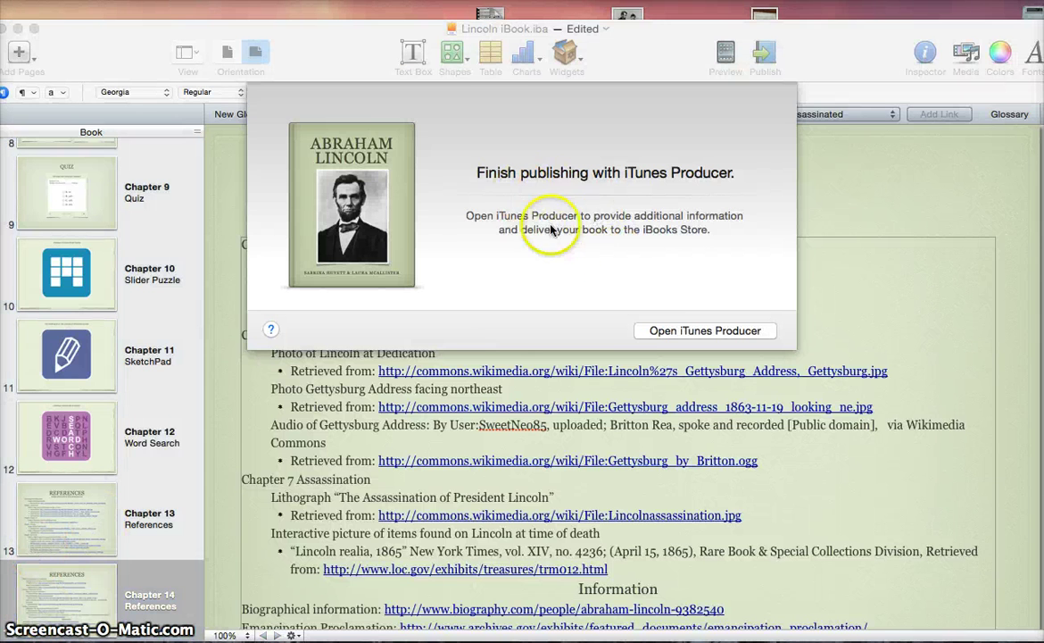
Open iTunes Producer and sign in with the Apple ID and password, staying signed in
{"action": "left_click", "coordinate": [707, 331]}
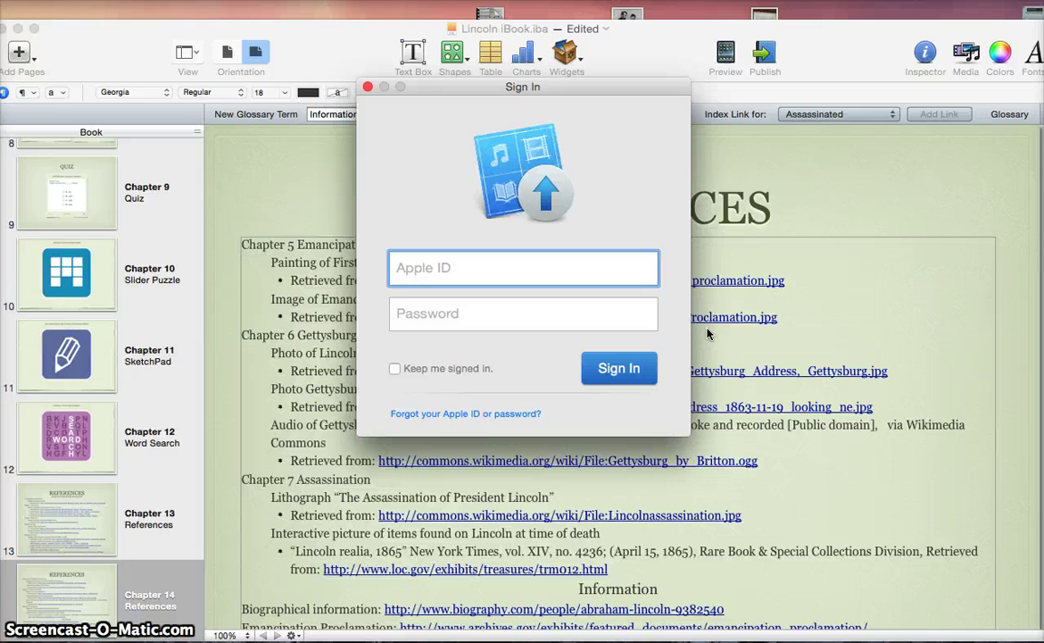
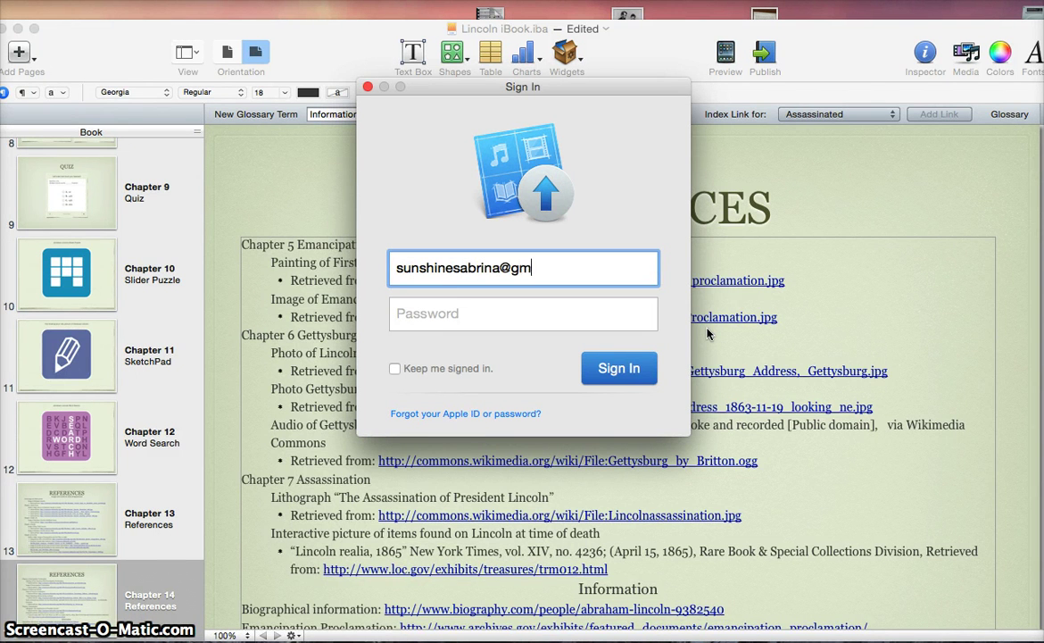
{"action": "key", "text": "Tab"}
{"action": "type", "text": "•••"}
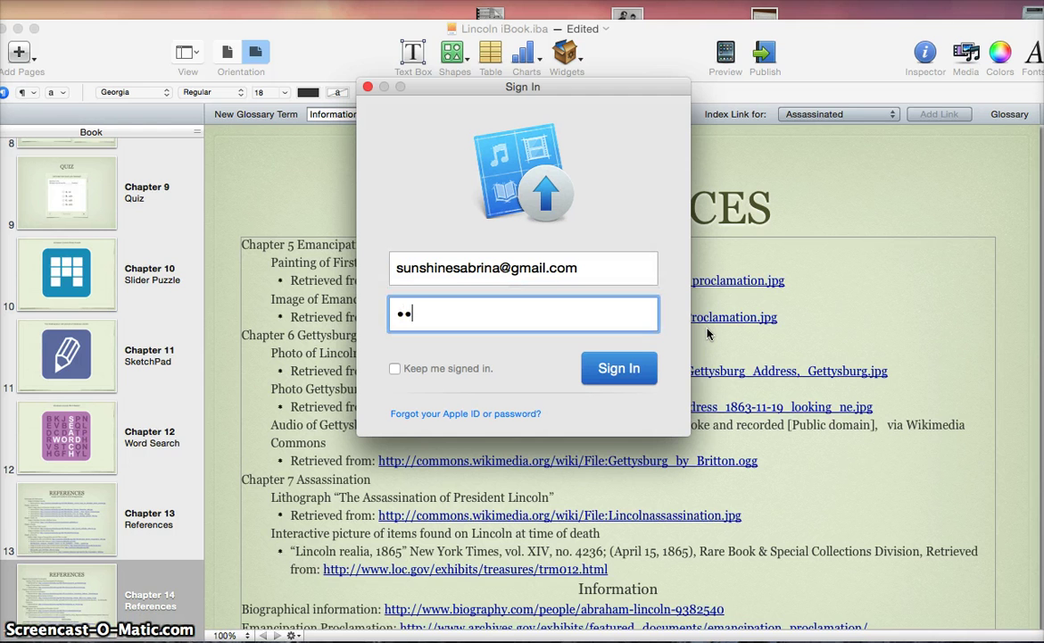
{"action": "type", "text": "•••••••••••"}
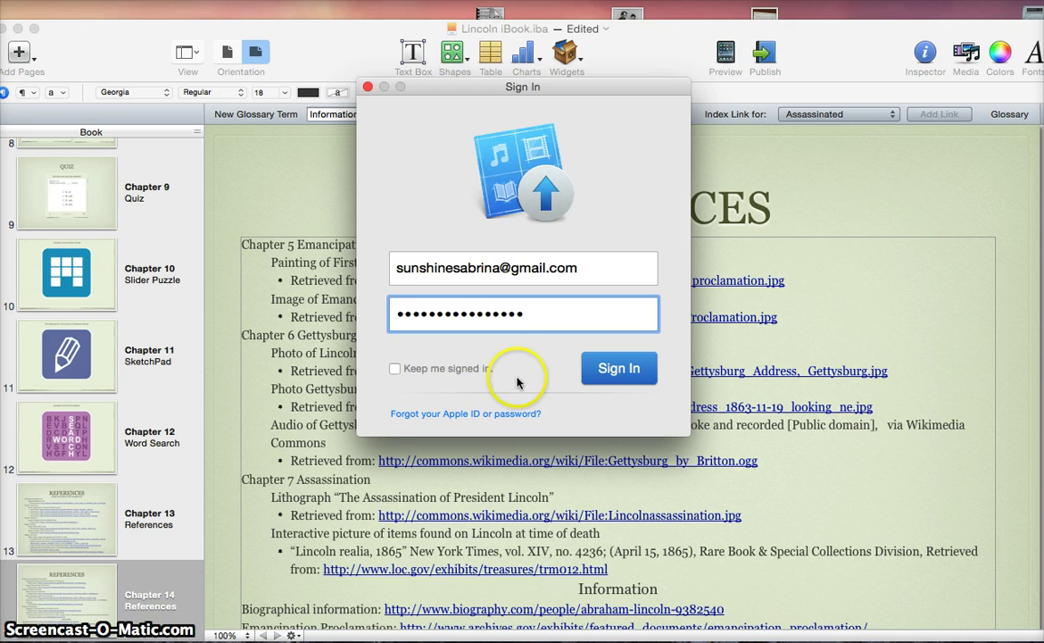
{"action": "left_click", "coordinate": [395, 368]}
{"action": "left_click", "coordinate": [606, 367]}
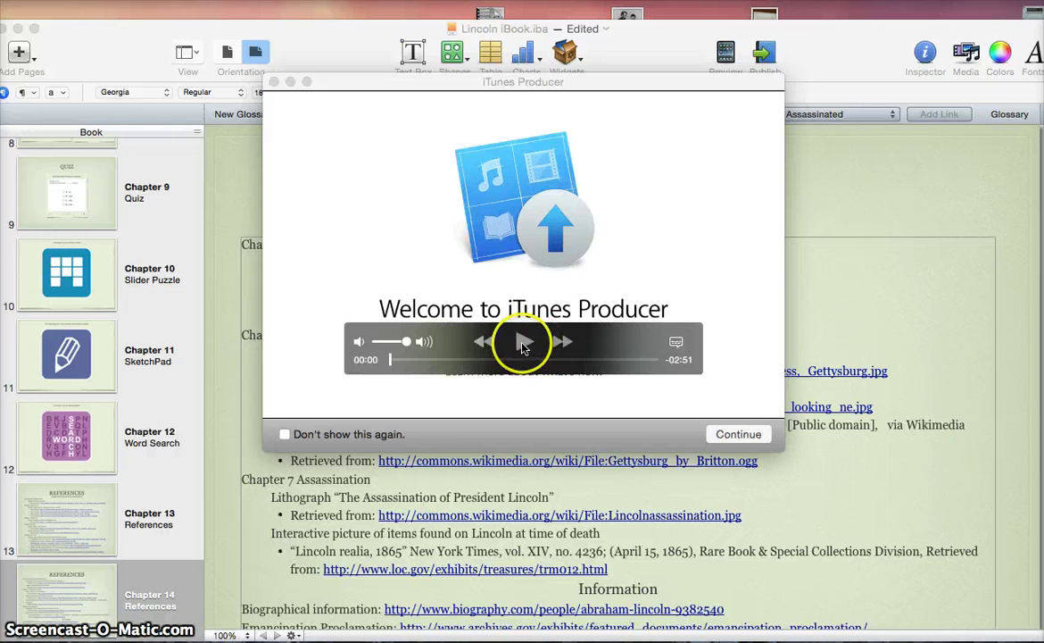
Play the welcome video, then continue to the Abraham Lincoln book's details page
{"action": "left_click", "coordinate": [522, 347]}
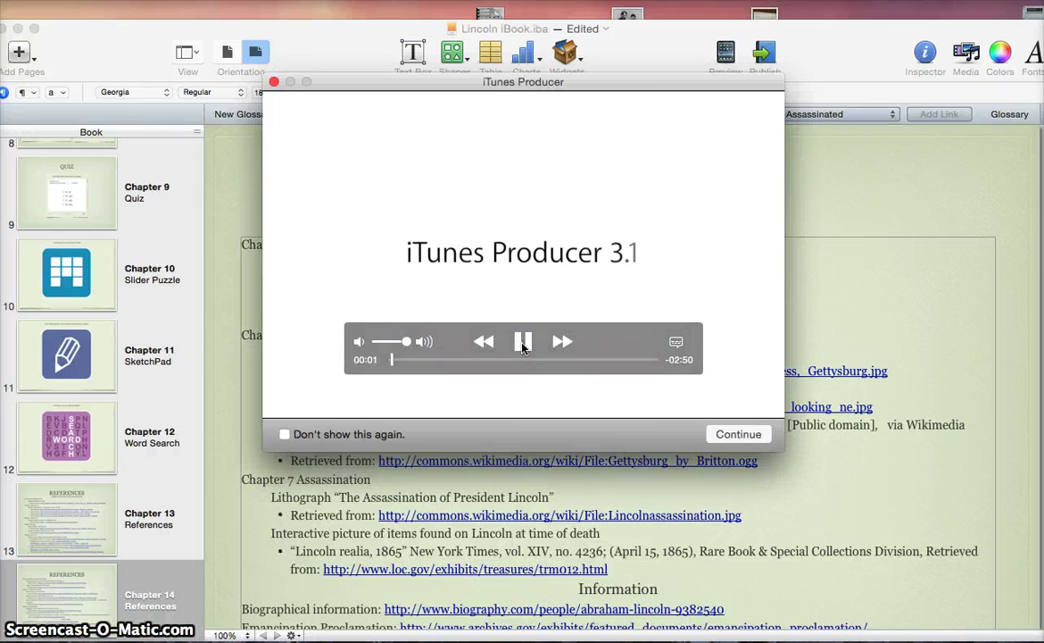
{"action": "left_click", "coordinate": [740, 435]}
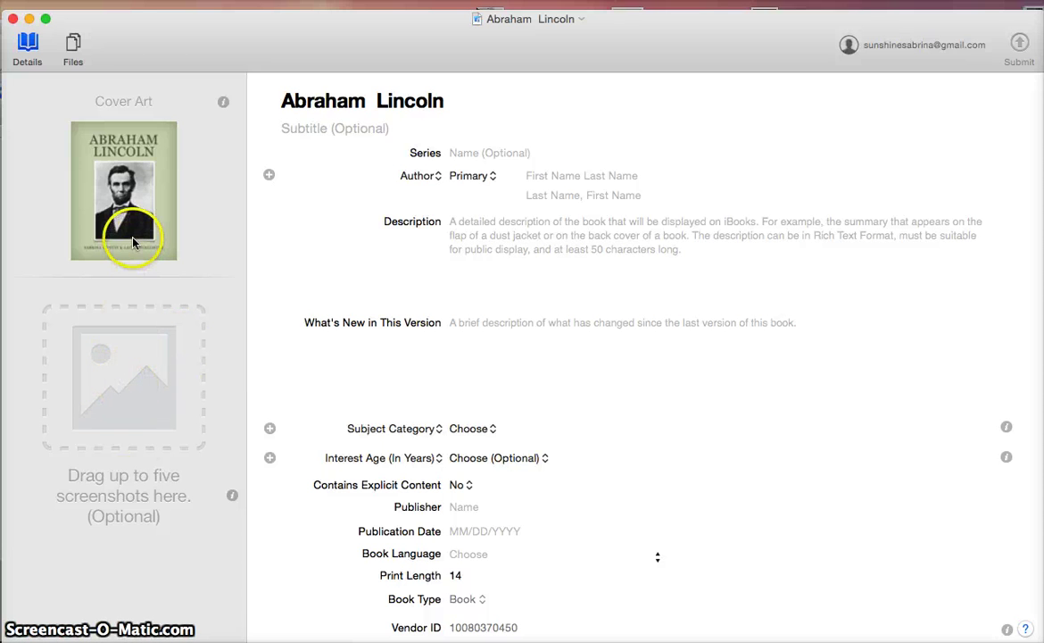
Set the series to 'BYU ART' and enter the first author's name and last-name-first sort name
{"action": "left_click", "coordinate": [490, 153]}
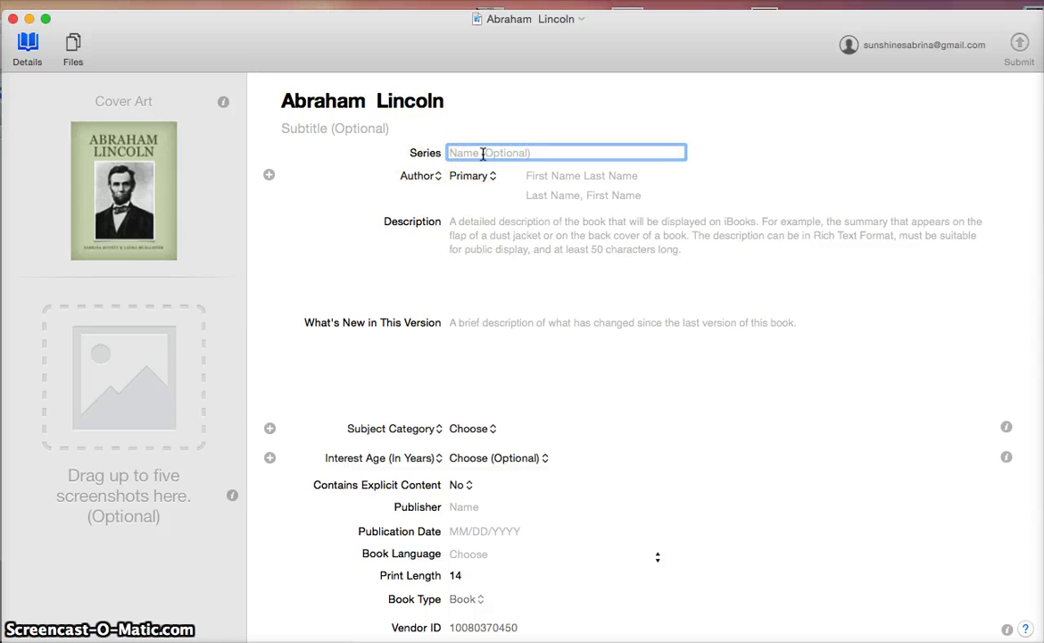
{"action": "type", "text": "BYU ART"}
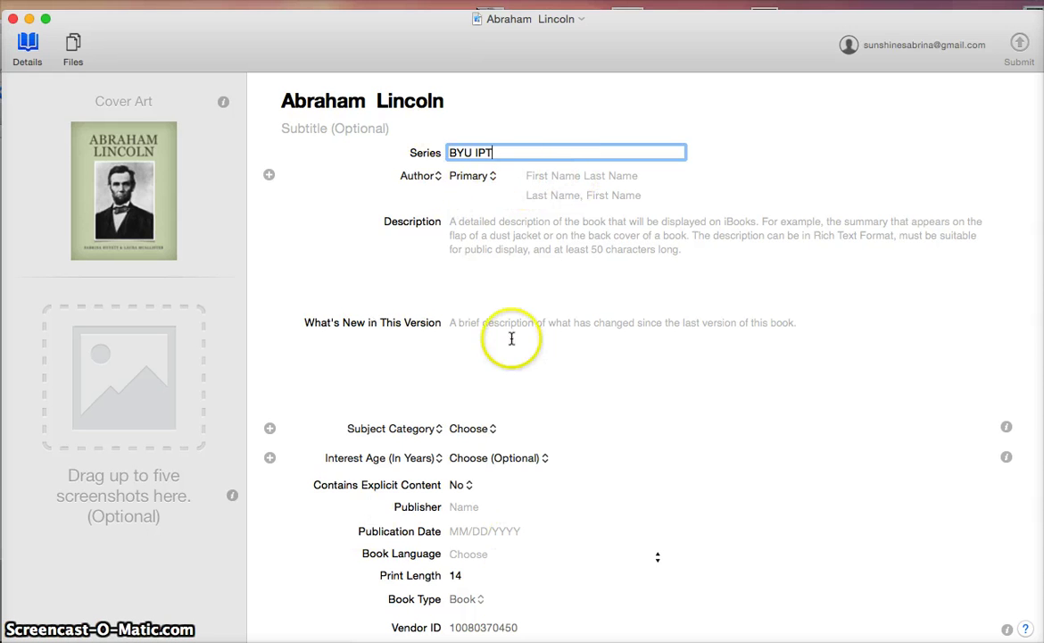
{"action": "left_click", "coordinate": [550, 175]}
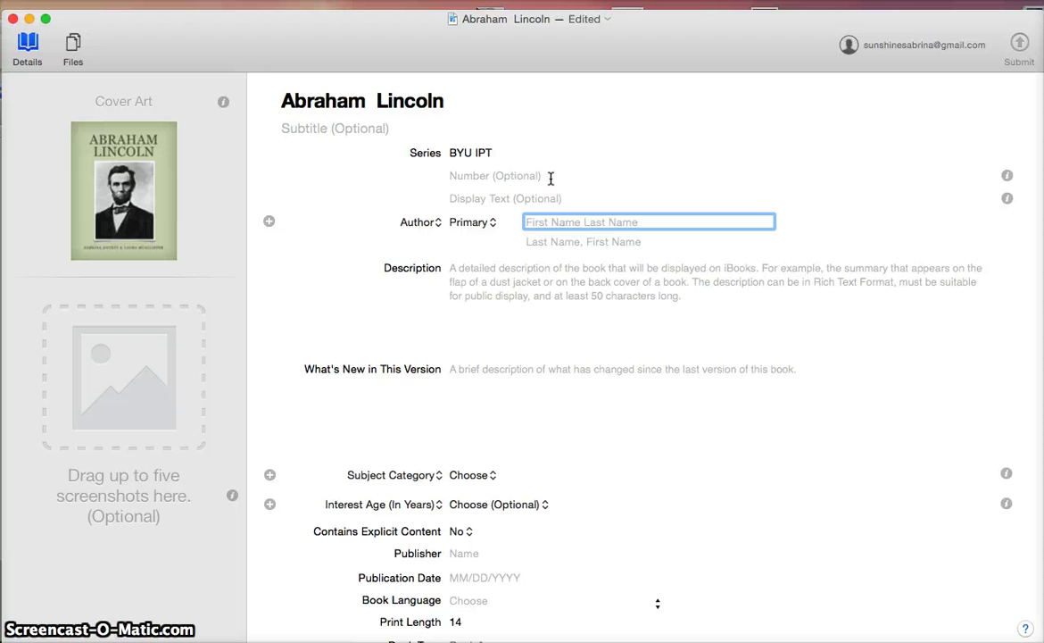
{"action": "key", "text": "Tab"}
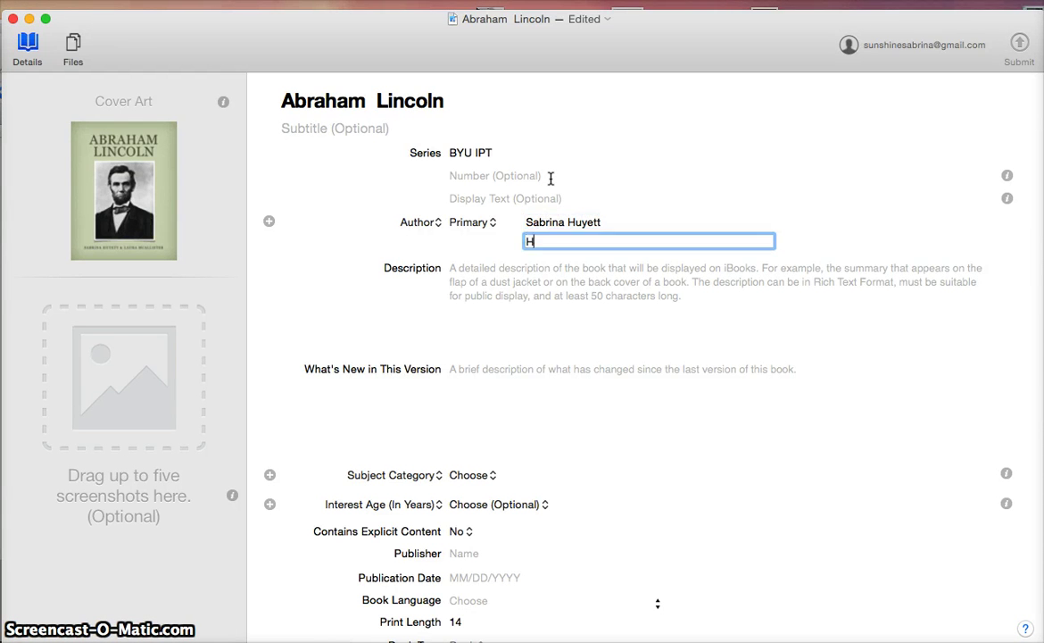
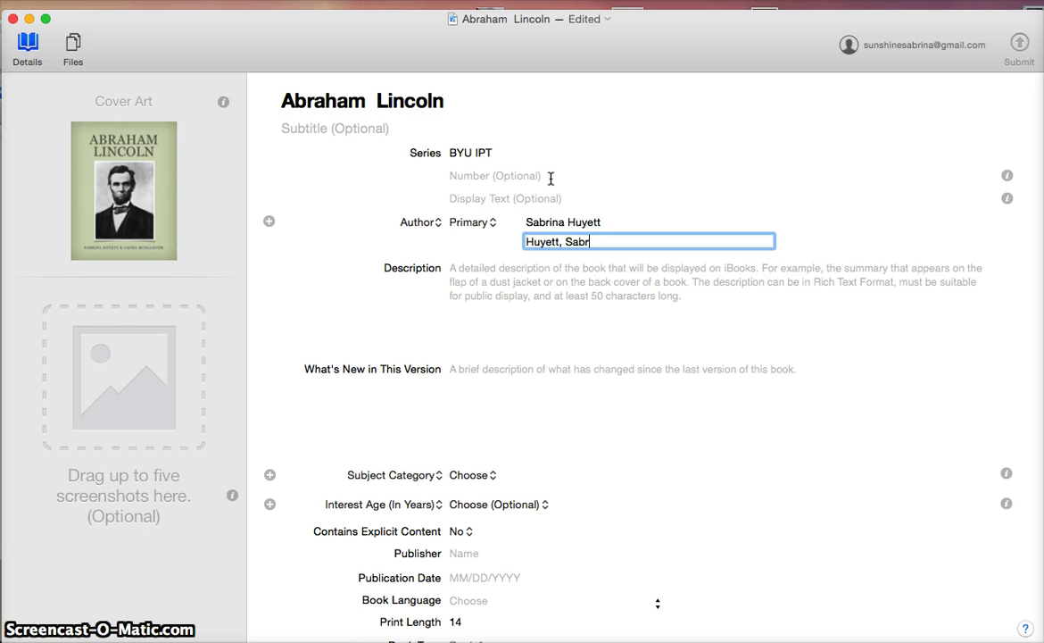
Add a second author entry with its role set to Primary
{"action": "left_click", "coordinate": [435, 226]}
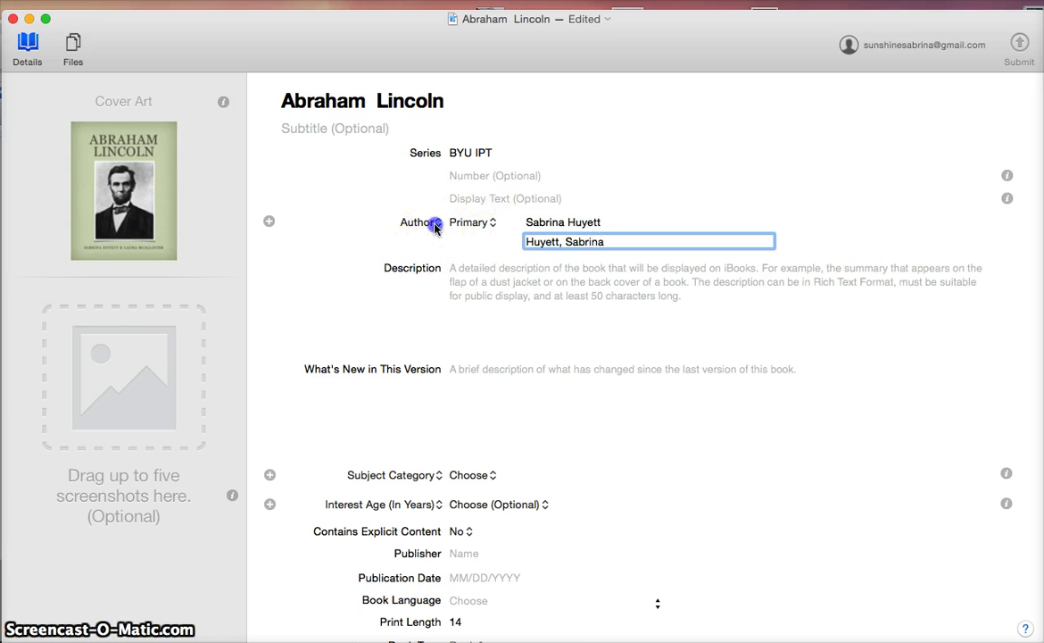
{"action": "left_click", "coordinate": [355, 232]}
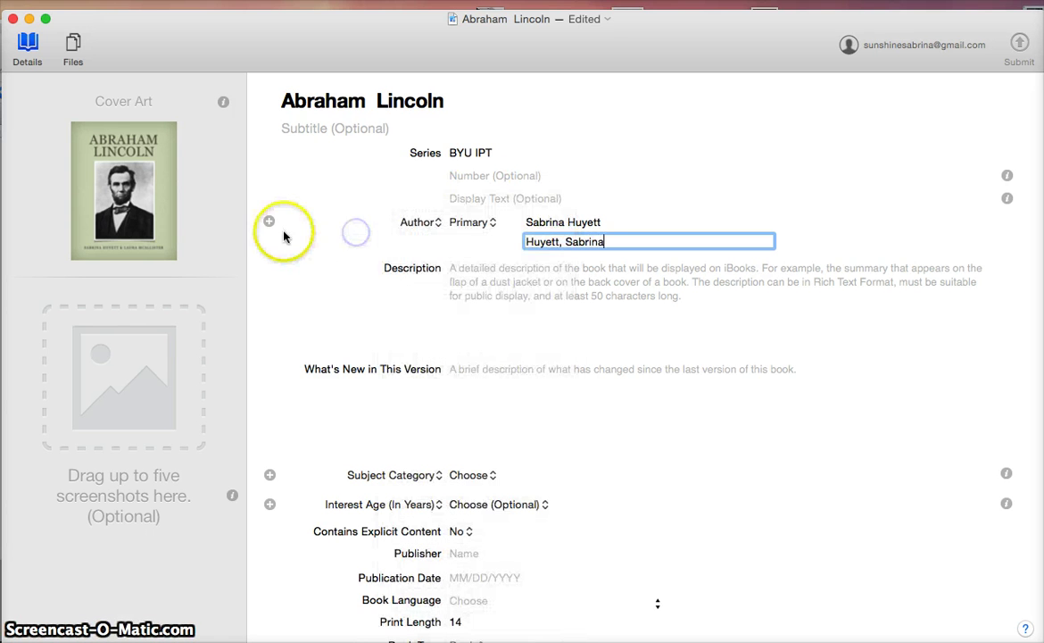
{"action": "left_click", "coordinate": [268, 220]}
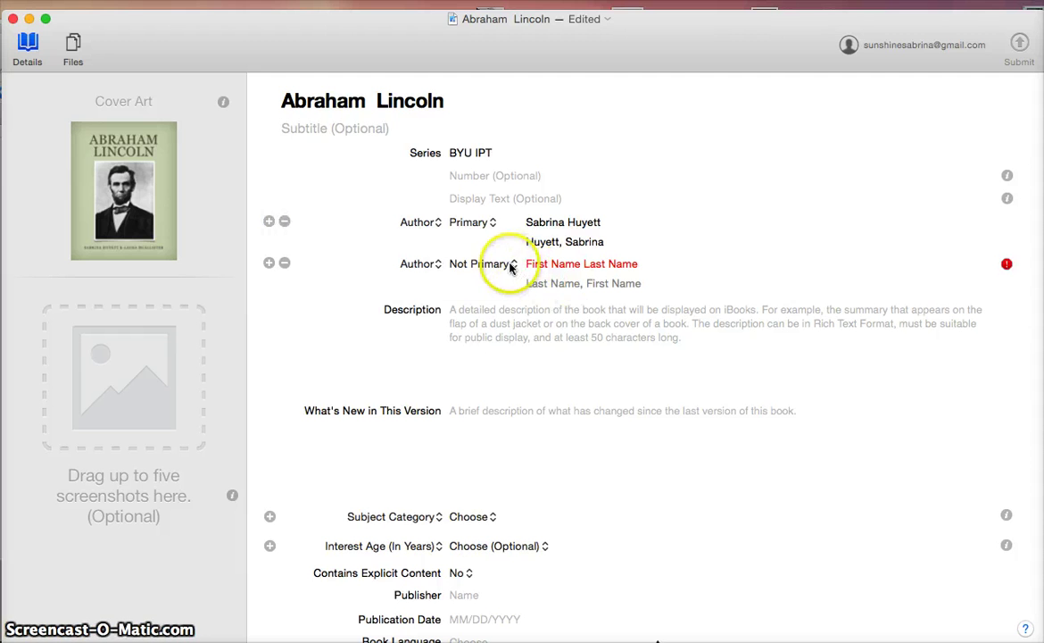
{"action": "left_click", "coordinate": [511, 267]}
{"action": "left_click", "coordinate": [494, 283]}
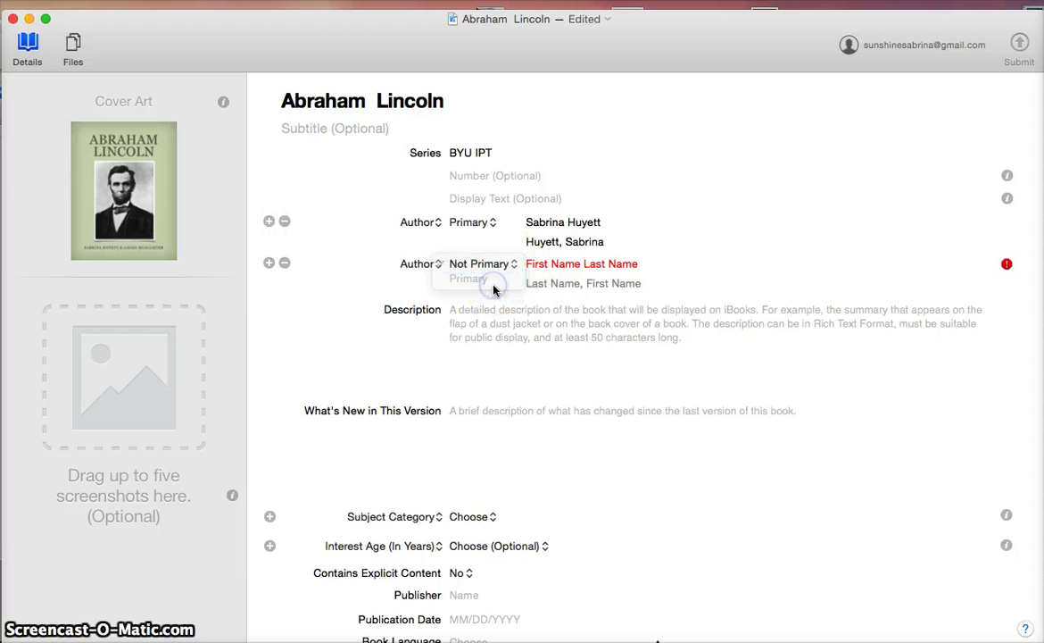
{"action": "left_click", "coordinate": [528, 328]}
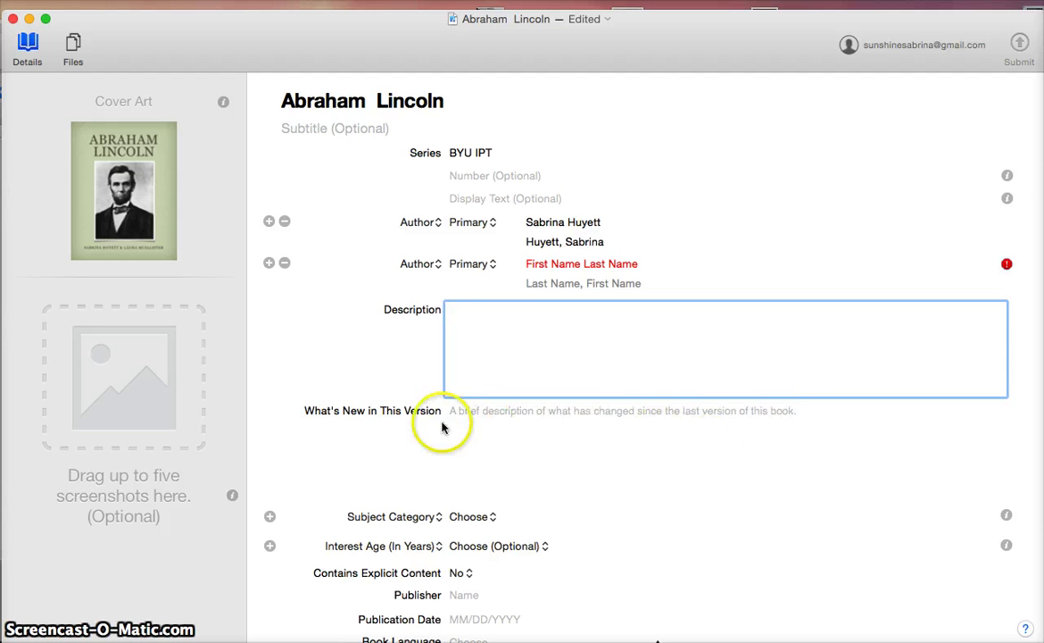
Classify the book under BISAC Biography & Autobiography > Presidents & Heads of State
{"action": "left_click", "coordinate": [518, 427]}
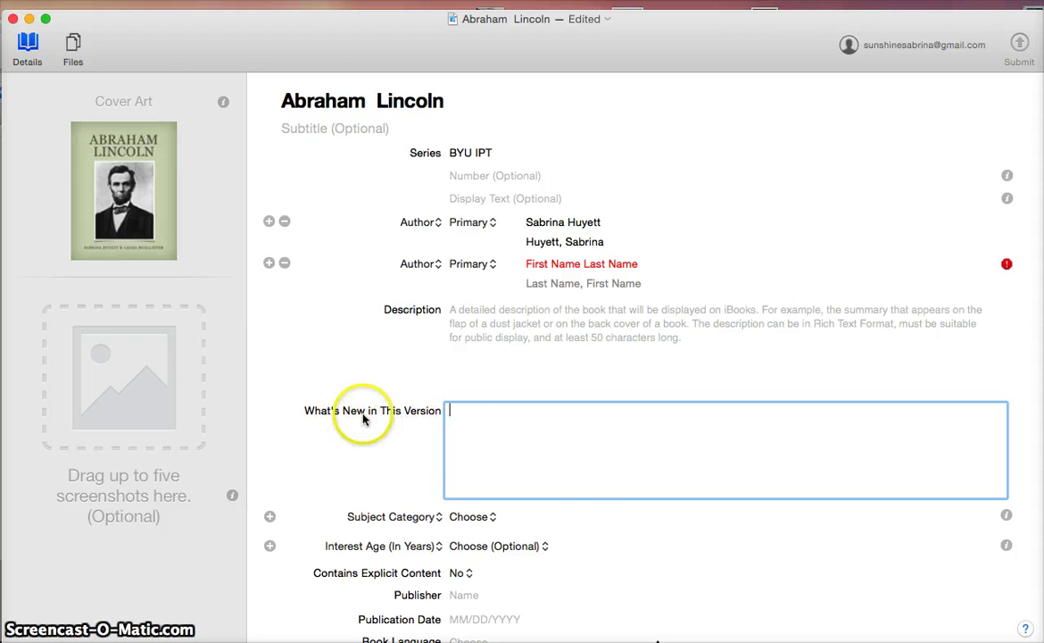
{"action": "left_click", "coordinate": [428, 515]}
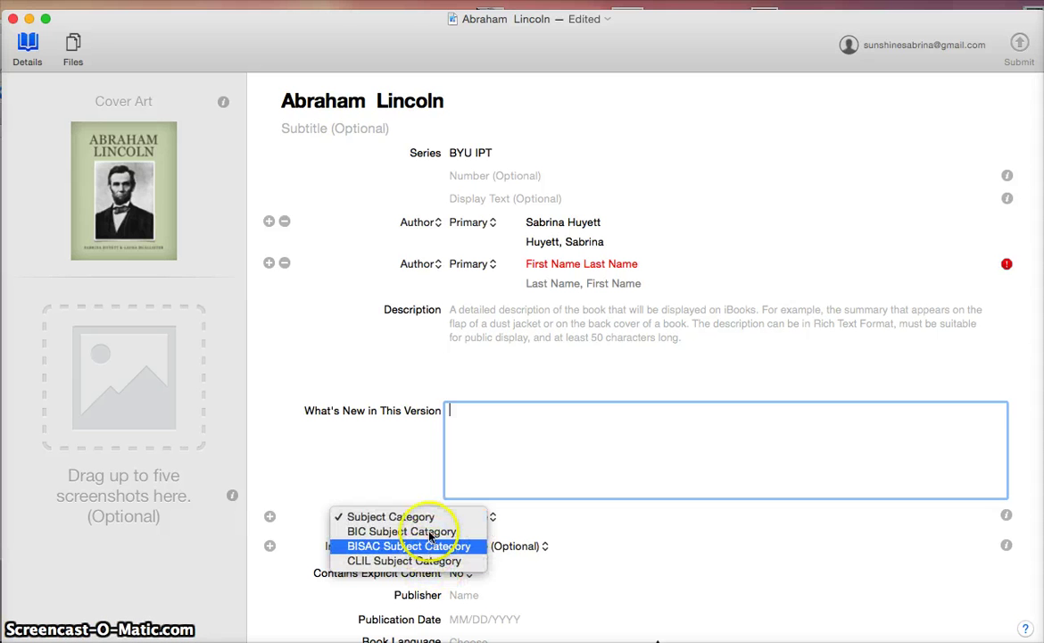
{"action": "left_click", "coordinate": [418, 531]}
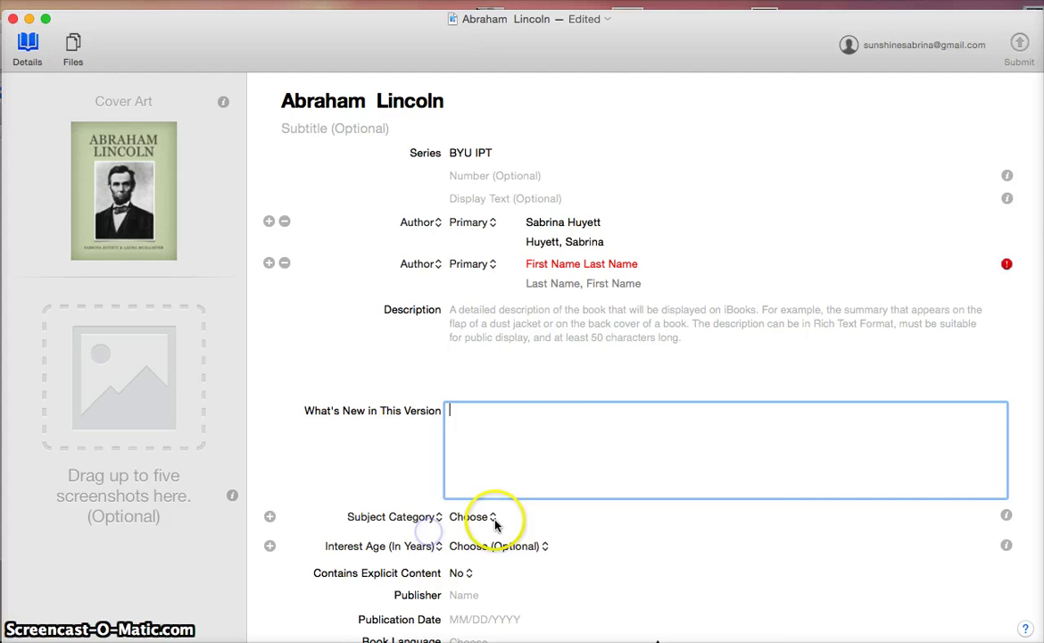
{"action": "left_click", "coordinate": [496, 517]}
{"action": "left_click", "coordinate": [373, 516]}
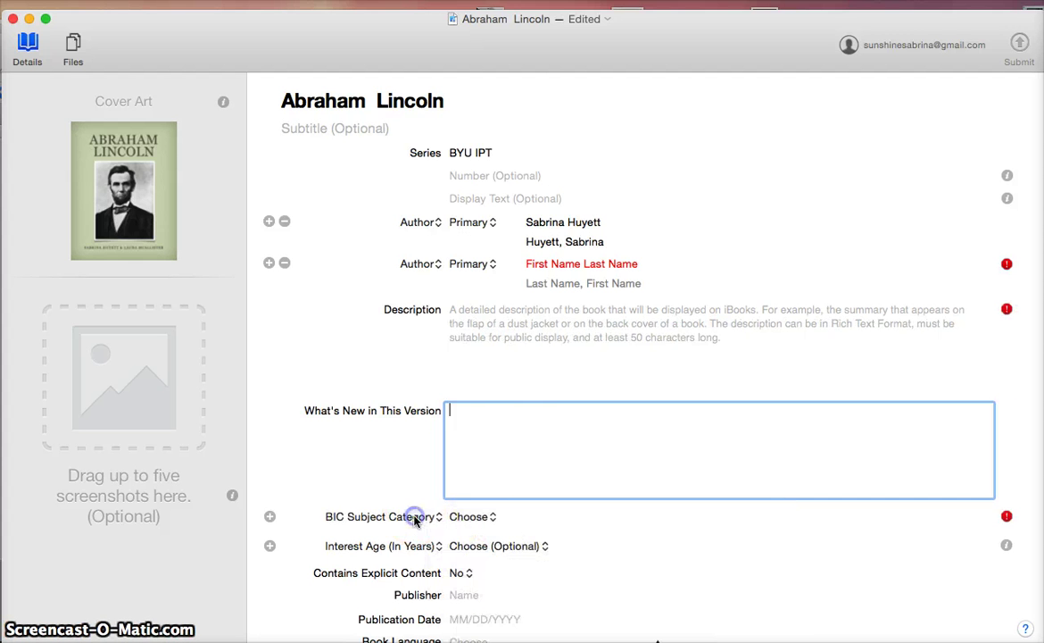
{"action": "left_click", "coordinate": [379, 517]}
{"action": "left_click", "coordinate": [406, 531]}
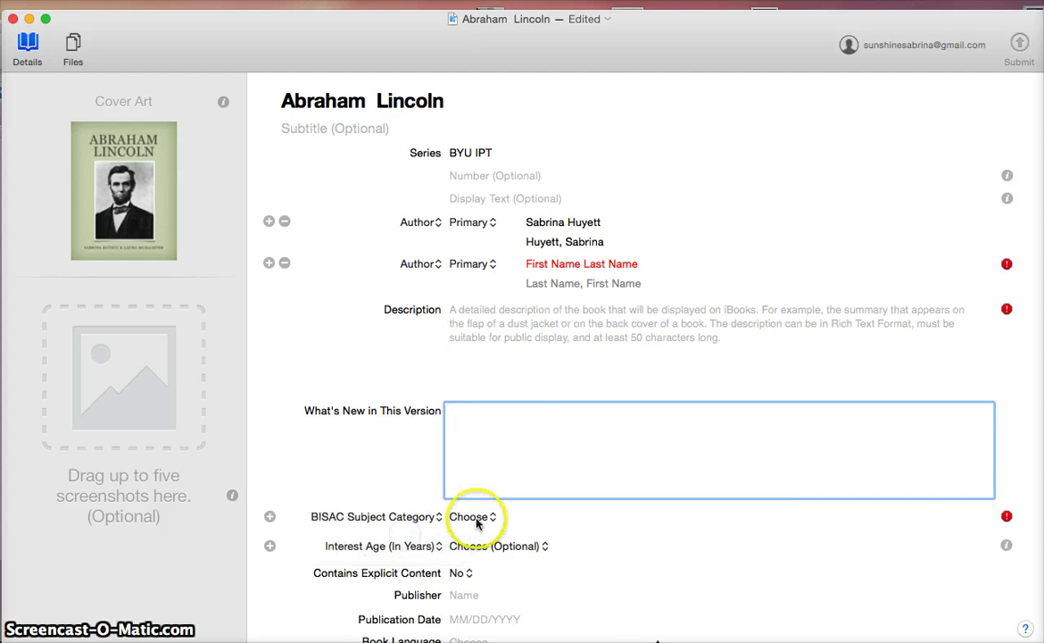
{"action": "left_click", "coordinate": [488, 519]}
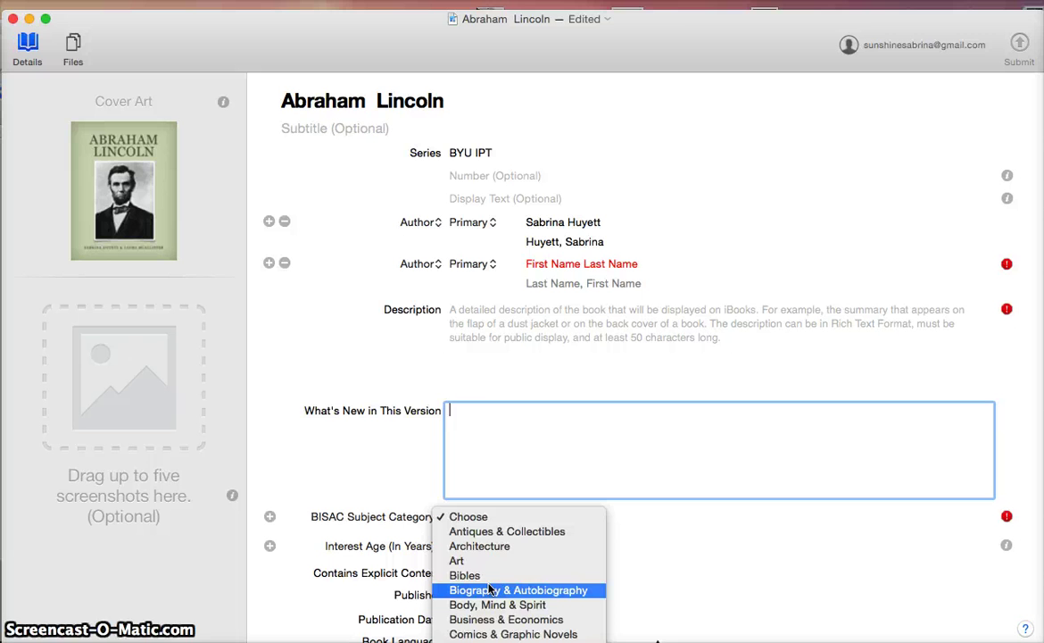
{"action": "left_click", "coordinate": [487, 591]}
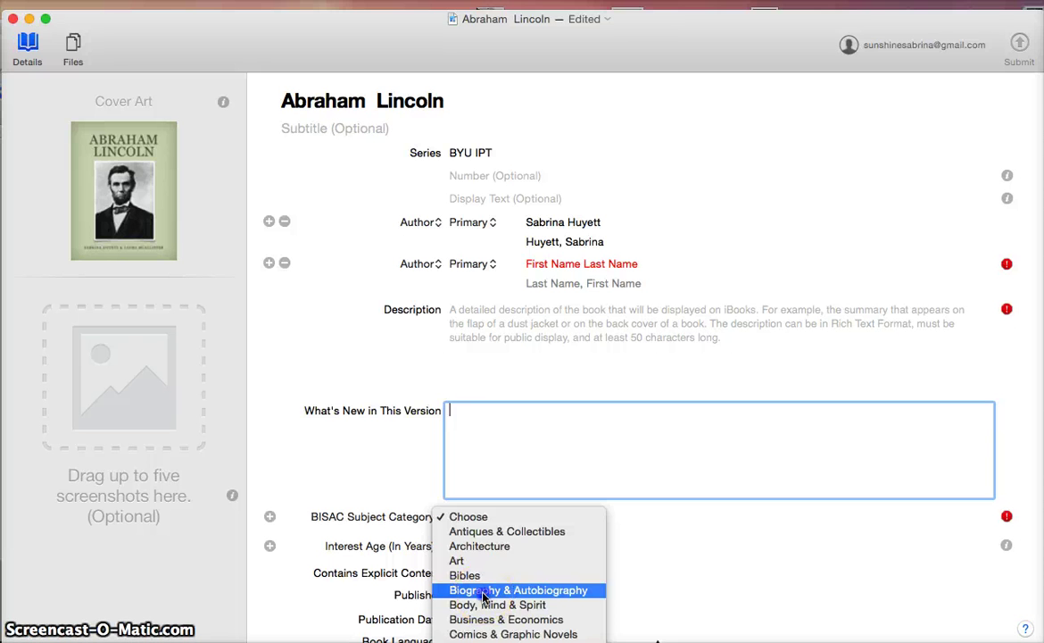
{"action": "left_click", "coordinate": [650, 516]}
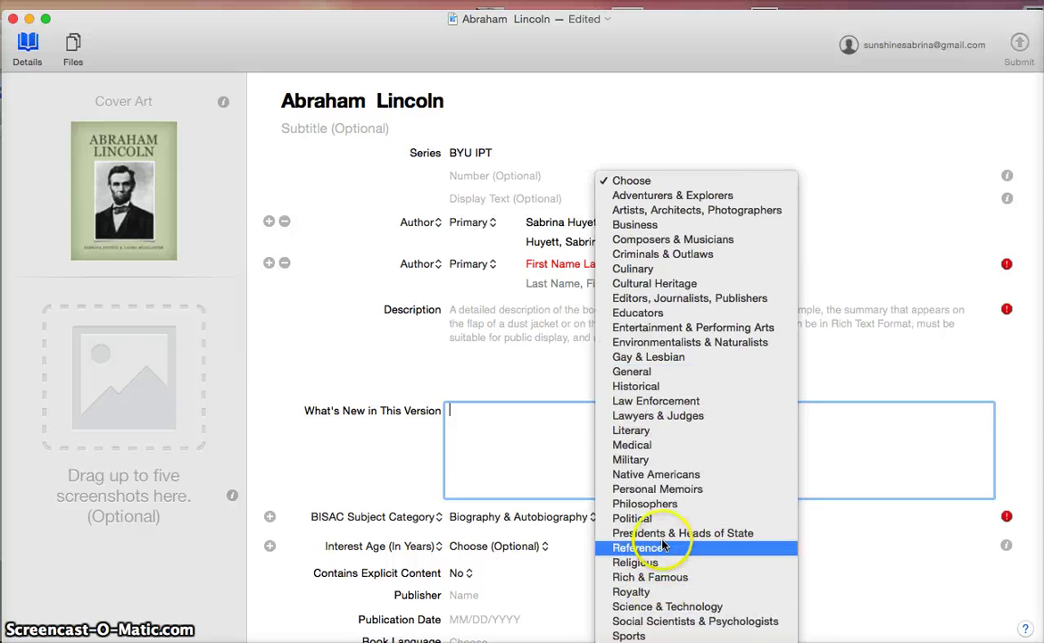
{"action": "left_click", "coordinate": [660, 532]}
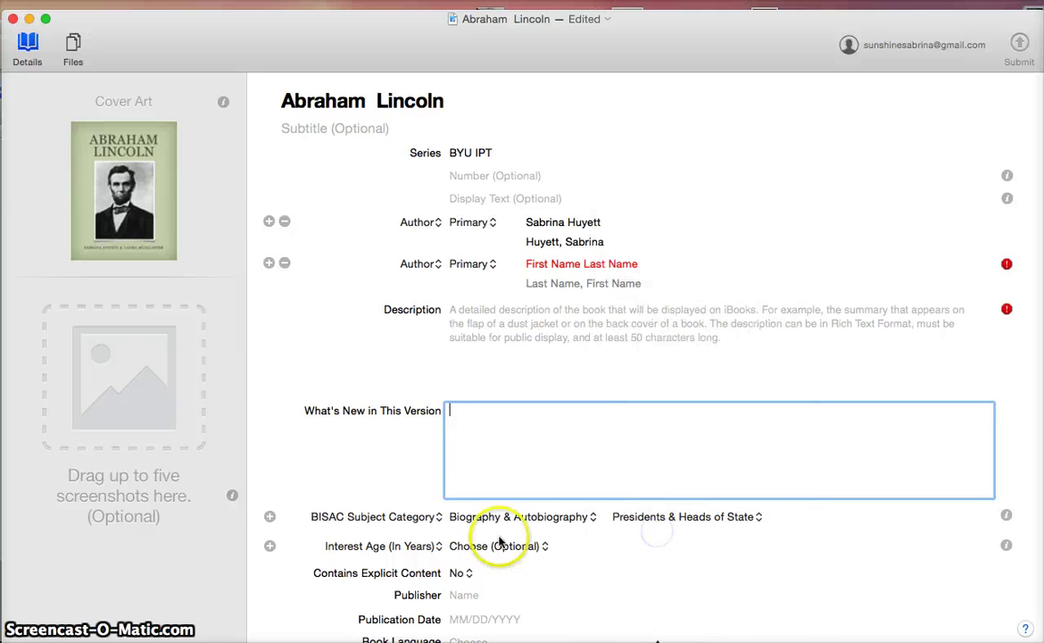
Set the interest age to U.S. School Grade, Fifth Grade
{"action": "left_click", "coordinate": [438, 548]}
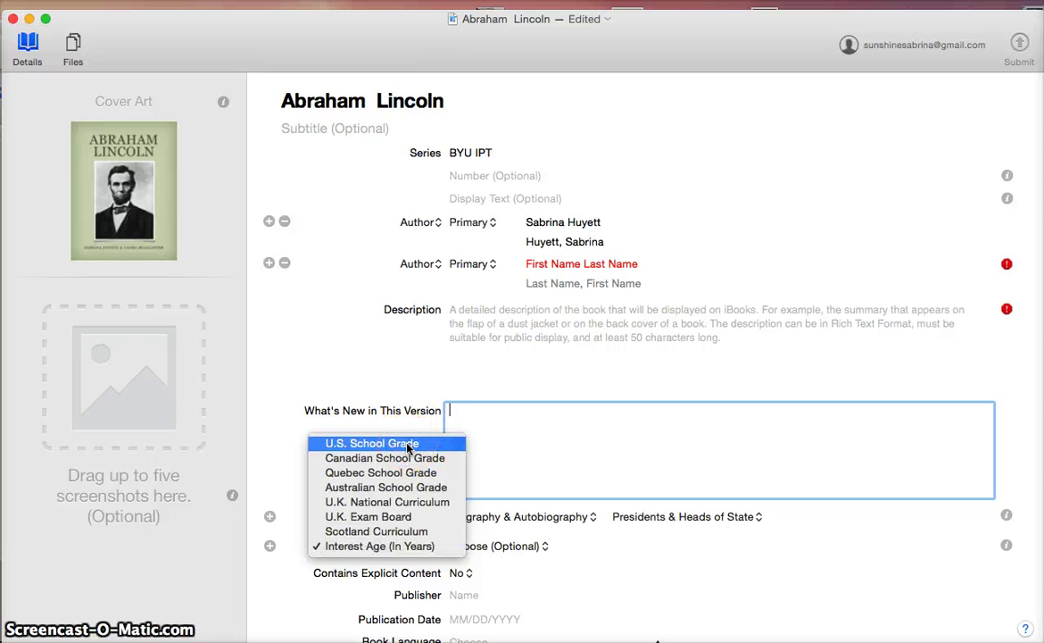
{"action": "left_click", "coordinate": [408, 443]}
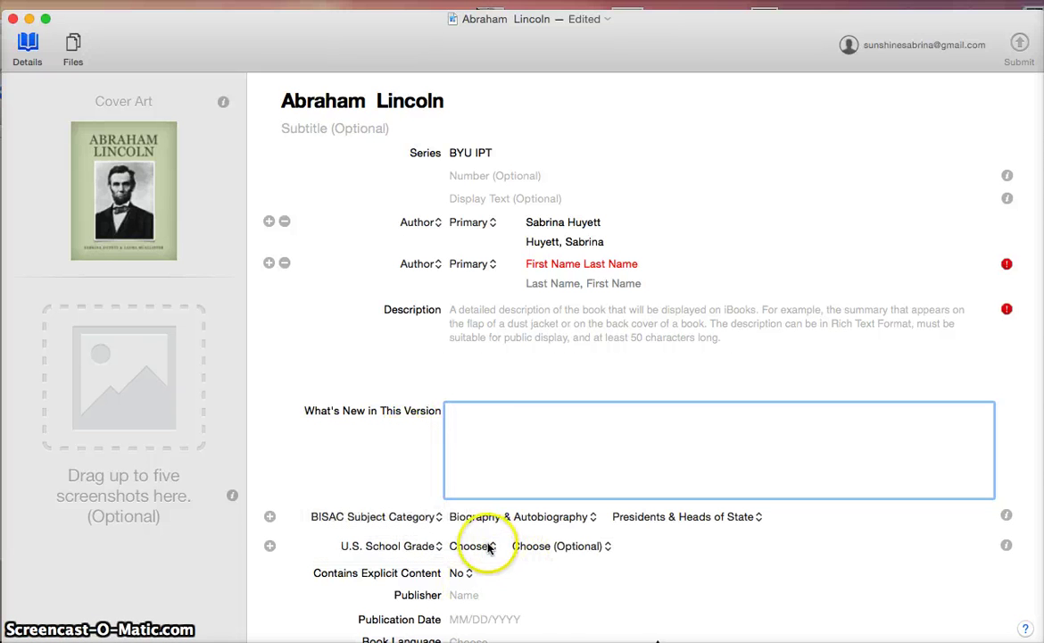
{"action": "left_click", "coordinate": [490, 547]}
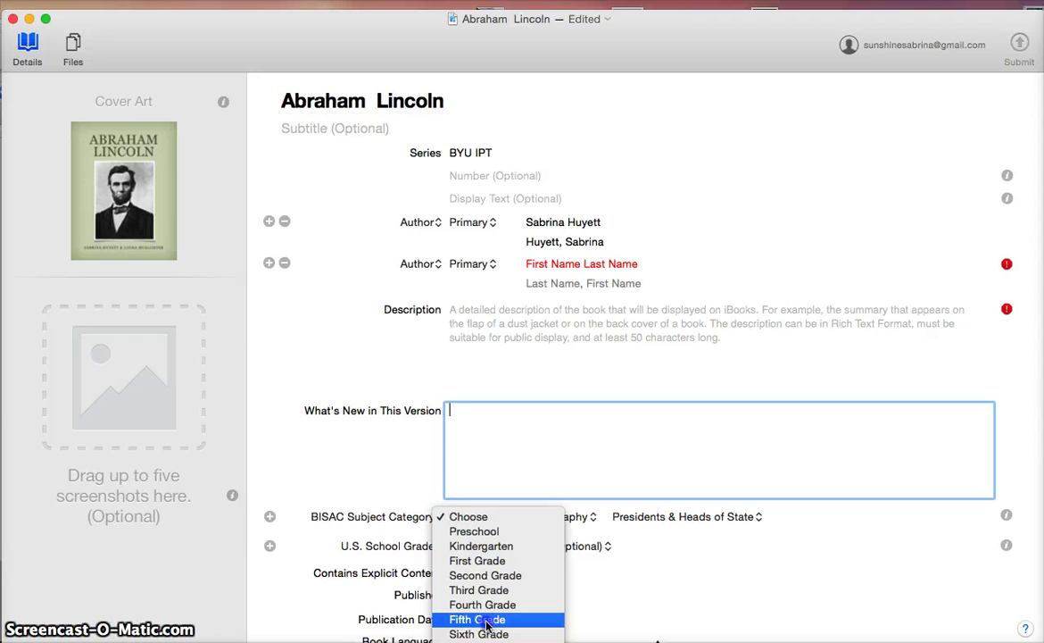
{"action": "left_click", "coordinate": [486, 619]}
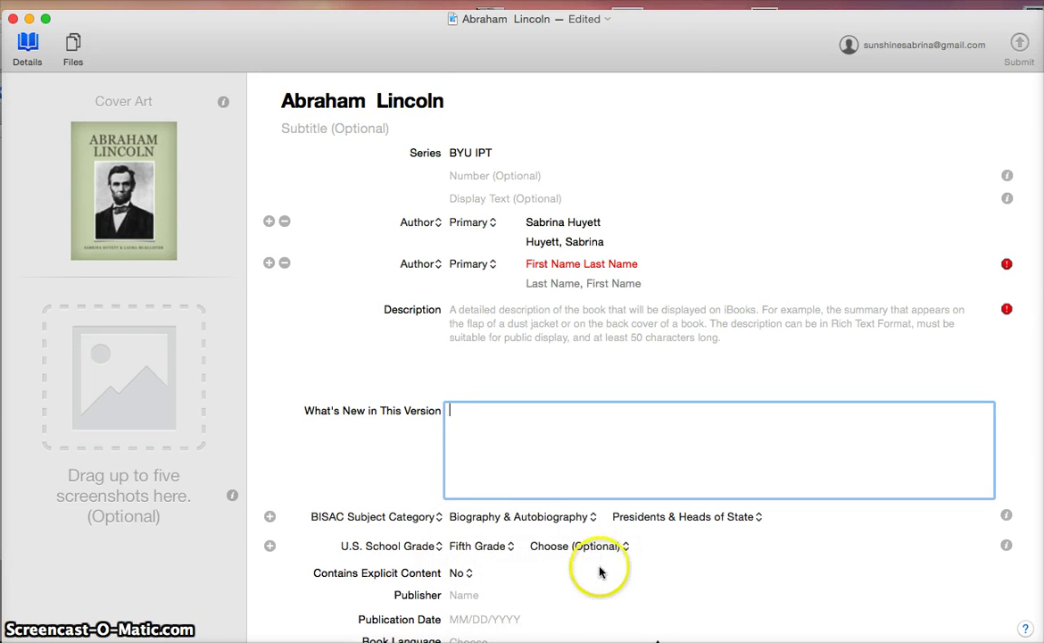
{"action": "scroll", "coordinate": [599, 572], "scroll_direction": "down", "scroll_amount": 1}
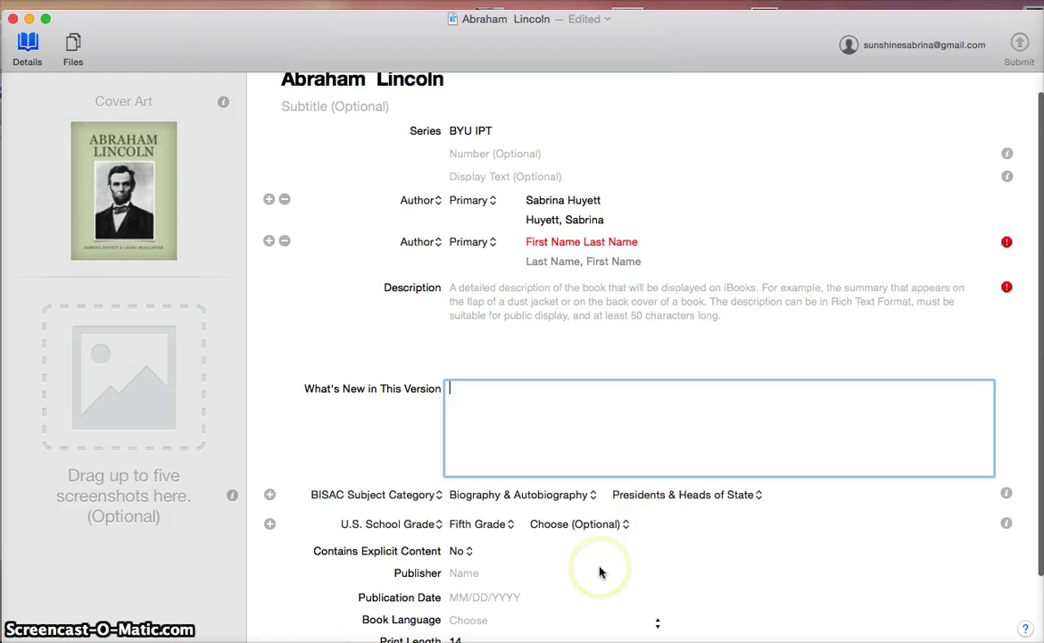
{"action": "left_click", "coordinate": [477, 574]}
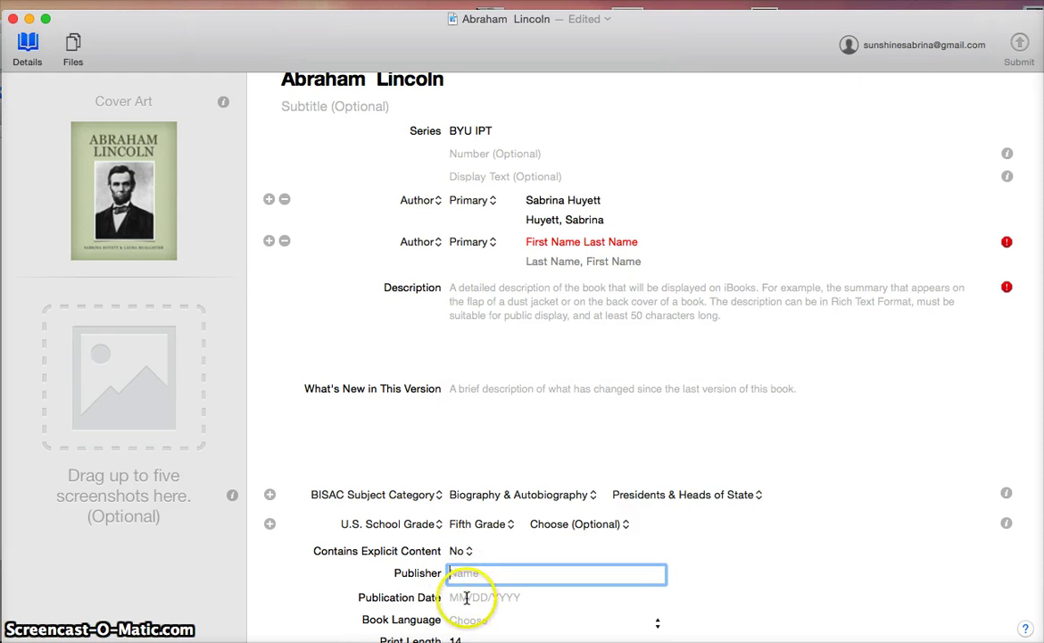
{"action": "left_click", "coordinate": [466, 598]}
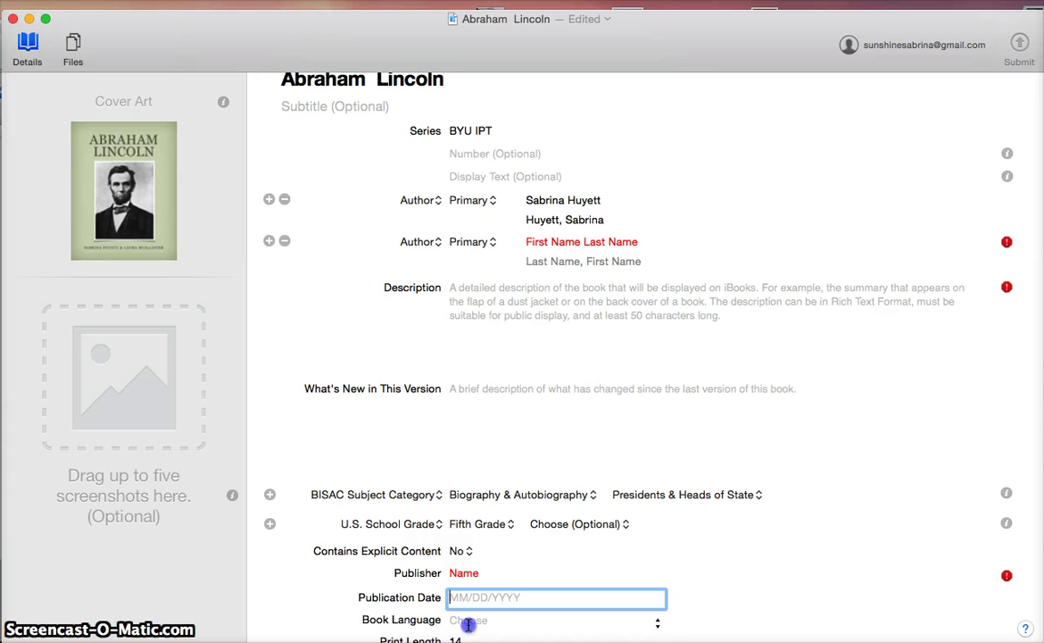
{"action": "left_click", "coordinate": [468, 626]}
{"action": "scroll", "coordinate": [552, 589], "scroll_direction": "down", "scroll_amount": 3}
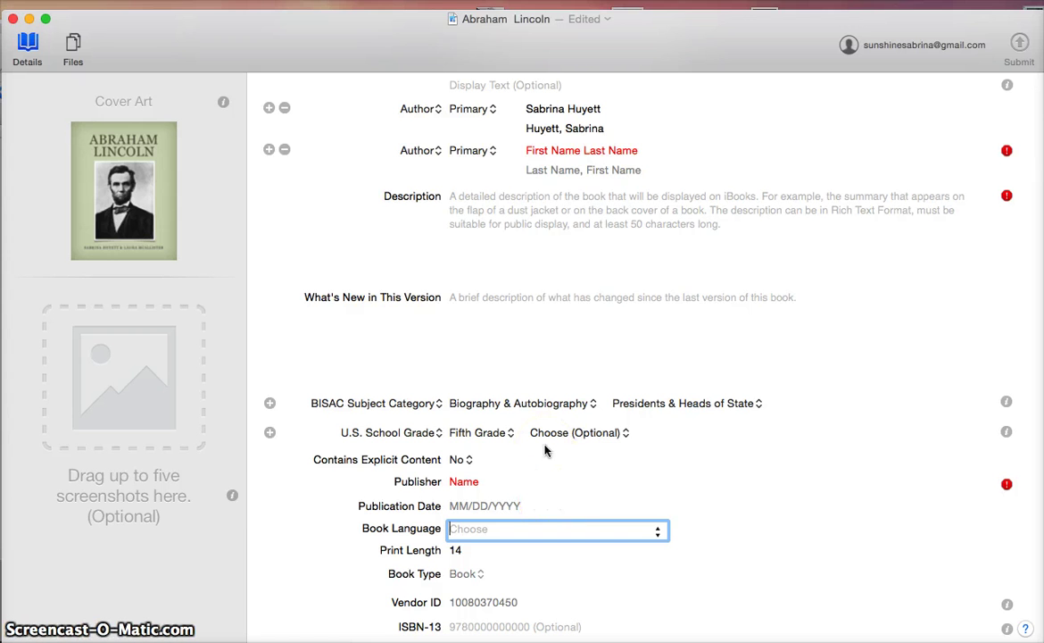
{"action": "scroll", "coordinate": [545, 451], "scroll_direction": "up", "scroll_amount": 5}
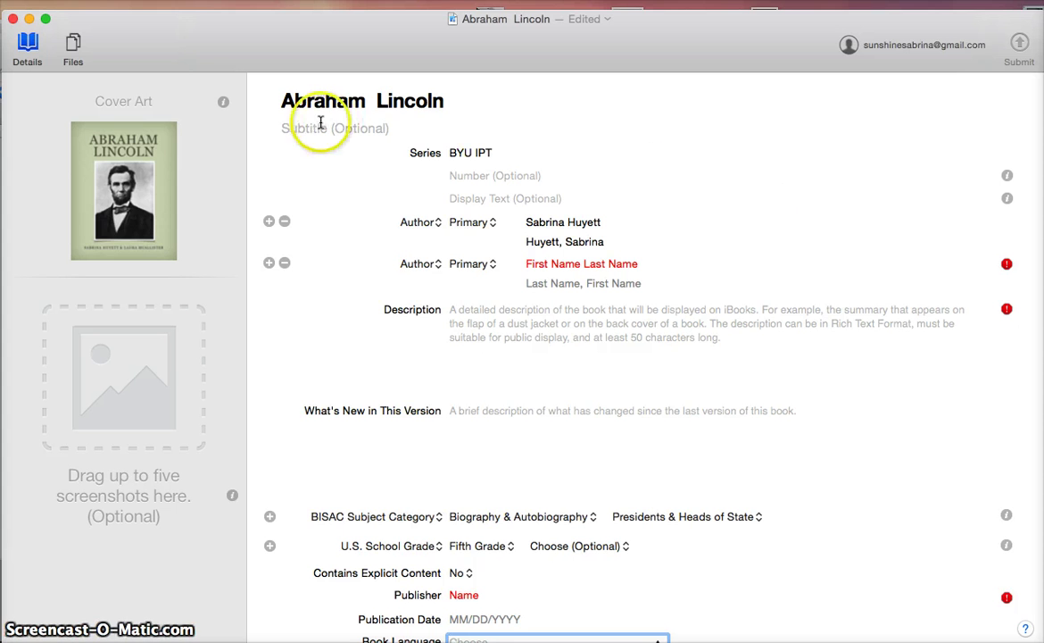
Show the Files page and select the Lincoln_iBook.ibooks book file
{"action": "left_click", "coordinate": [71, 49]}
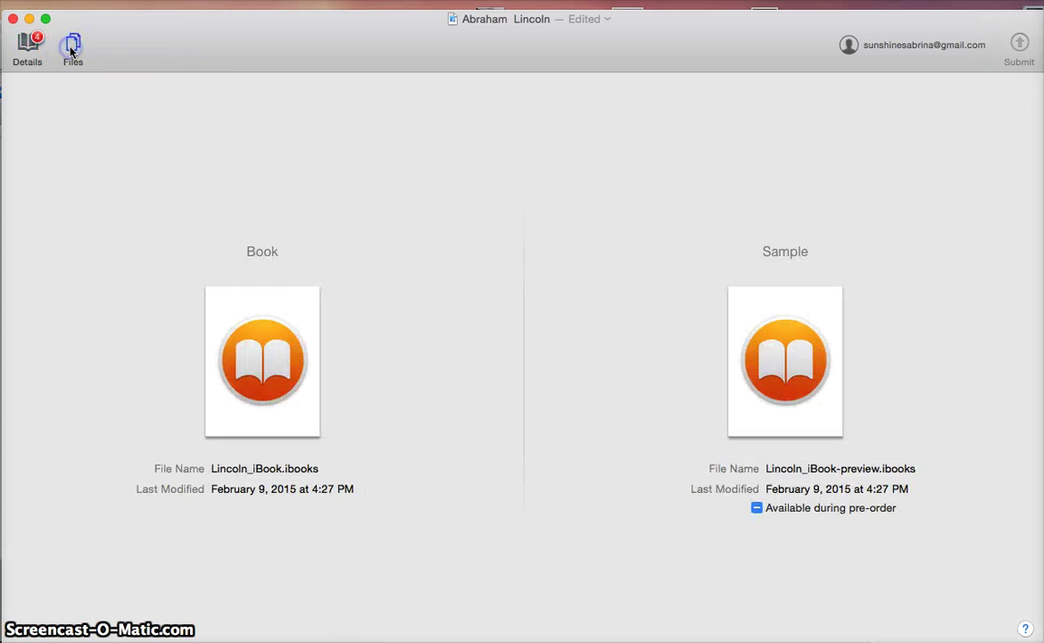
{"action": "left_click", "coordinate": [280, 359]}
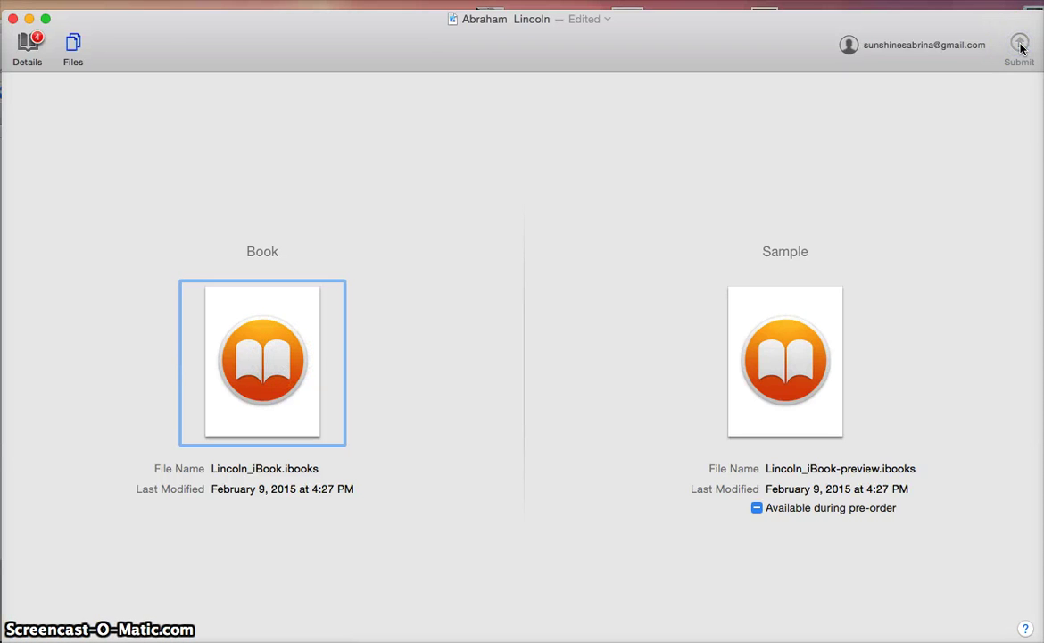
{"action": "left_click", "coordinate": [764, 142]}
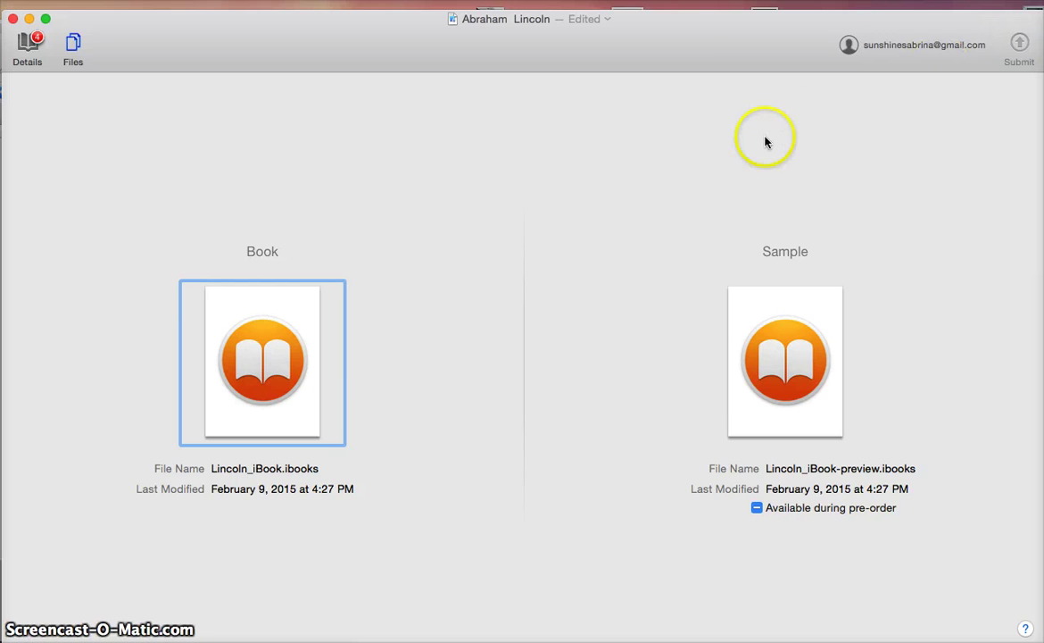